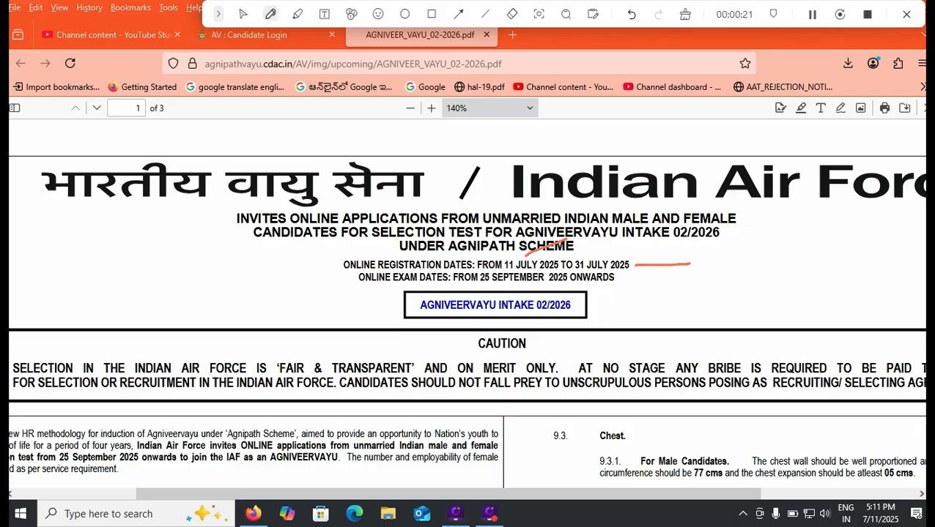
Switch to the Agniveervayu candidate login page and open the registration options for Intake 02/2026.
left_click(243, 14)
left_click(249, 35)
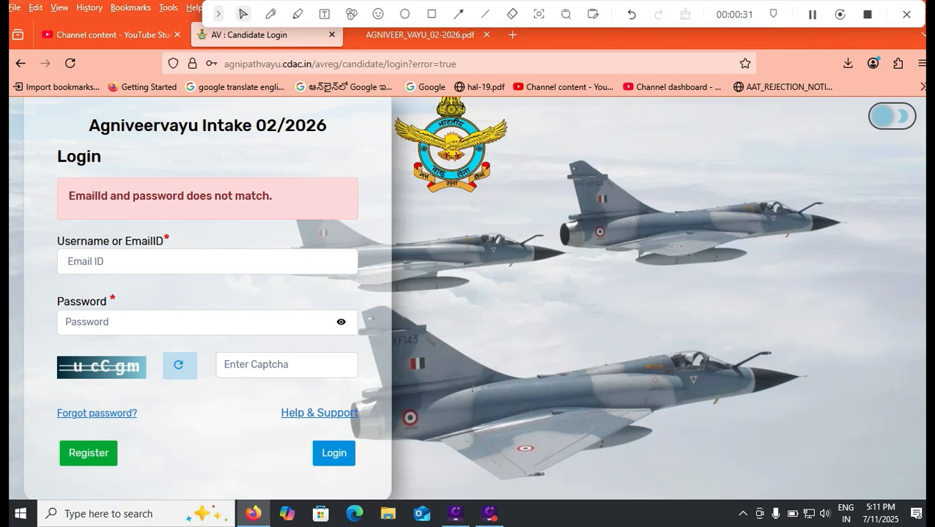
left_click(96, 414)
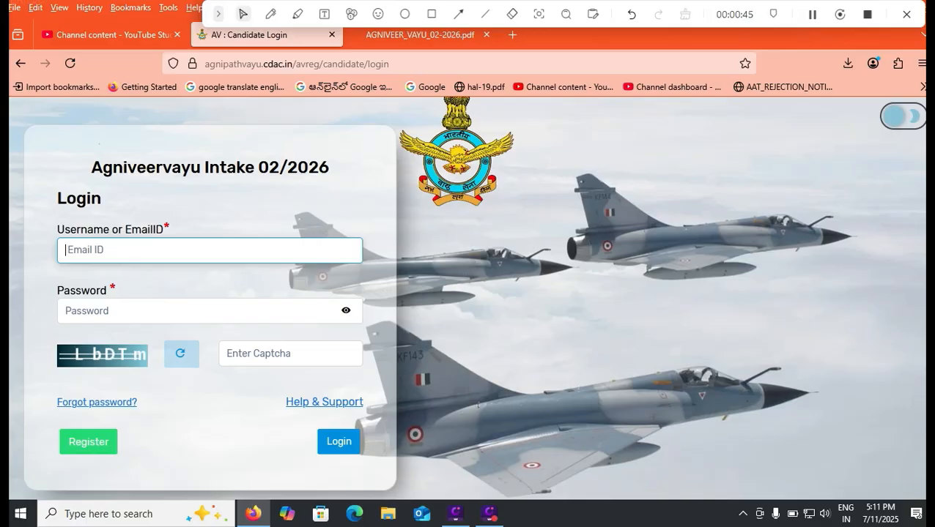
left_click(88, 442)
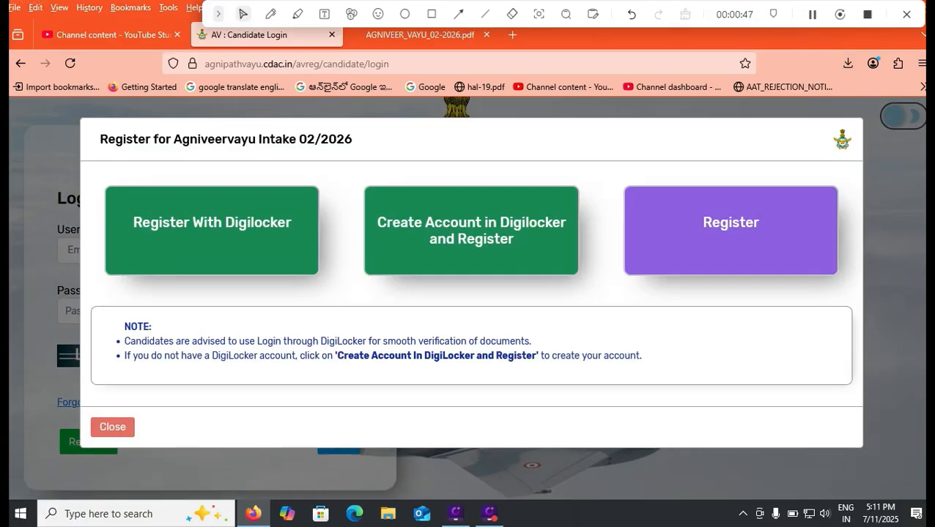
Choose Register With Digilocker and consent to DigiLocker's terms of use on the sign-in form.
mouse_move(212, 238)
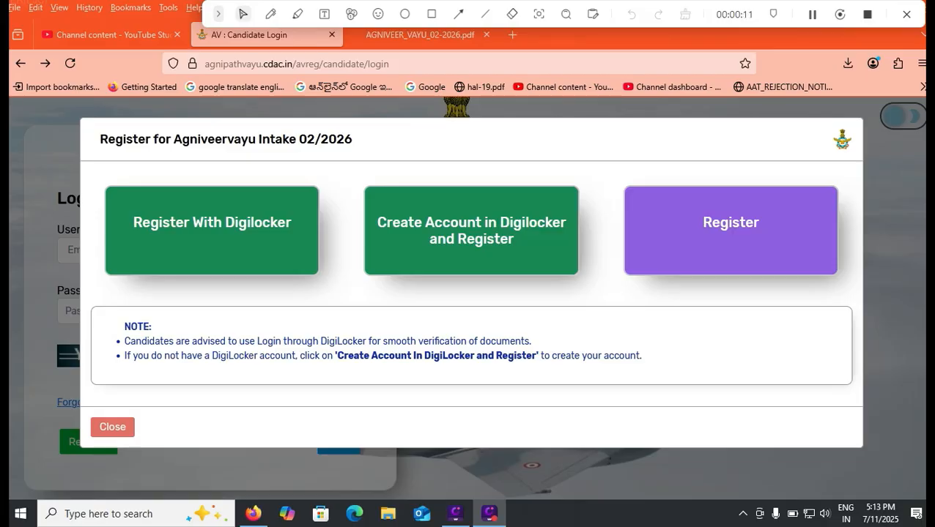
mouse_move(212, 232)
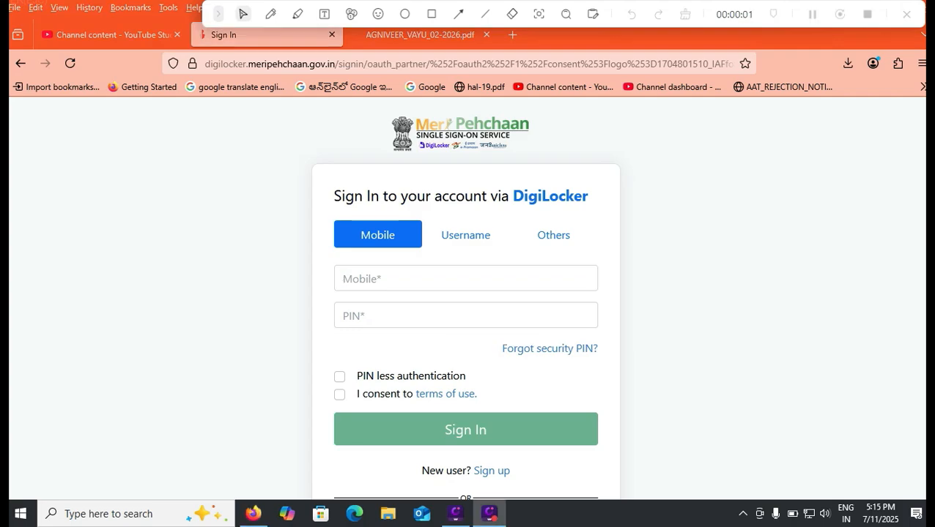
left_click(339, 395)
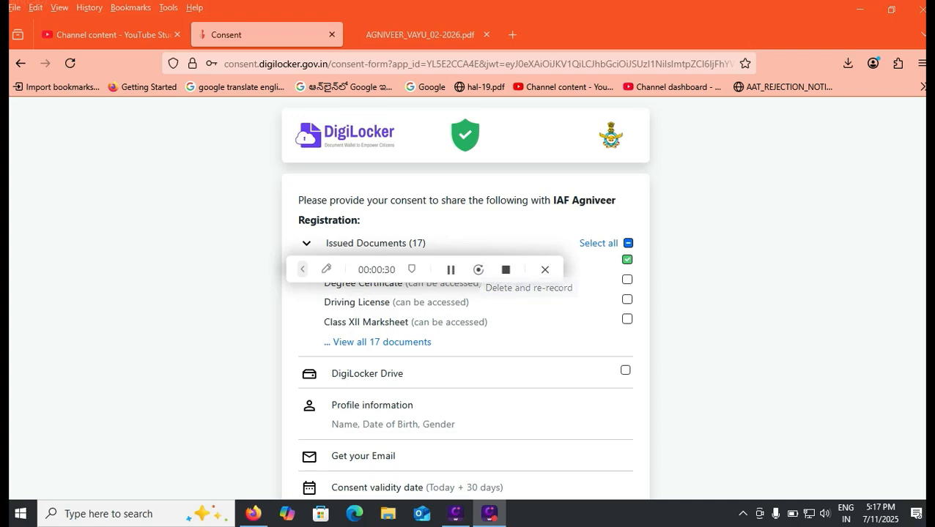
Add the Degree Certificate to the documents shared with IAF Agniveer Registration and allow the consent.
left_click(627, 280)
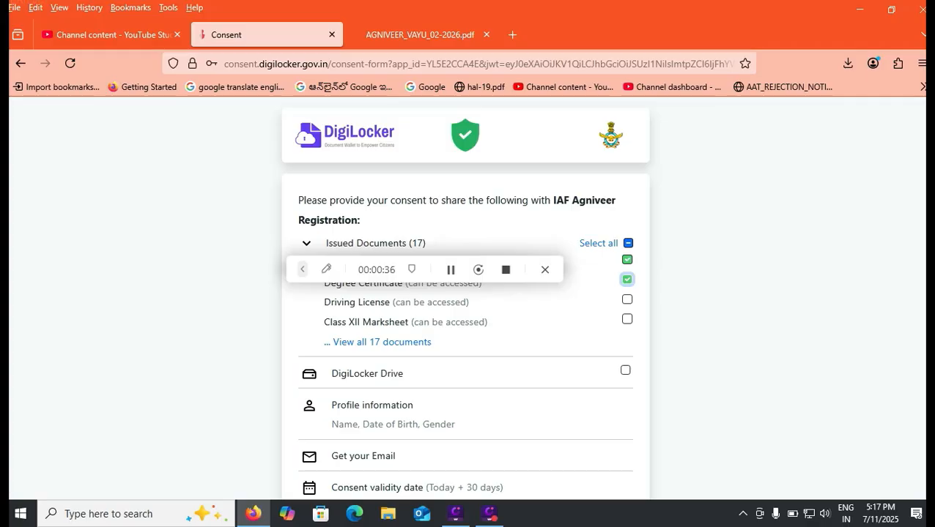
scroll(466, 293, "down", 3)
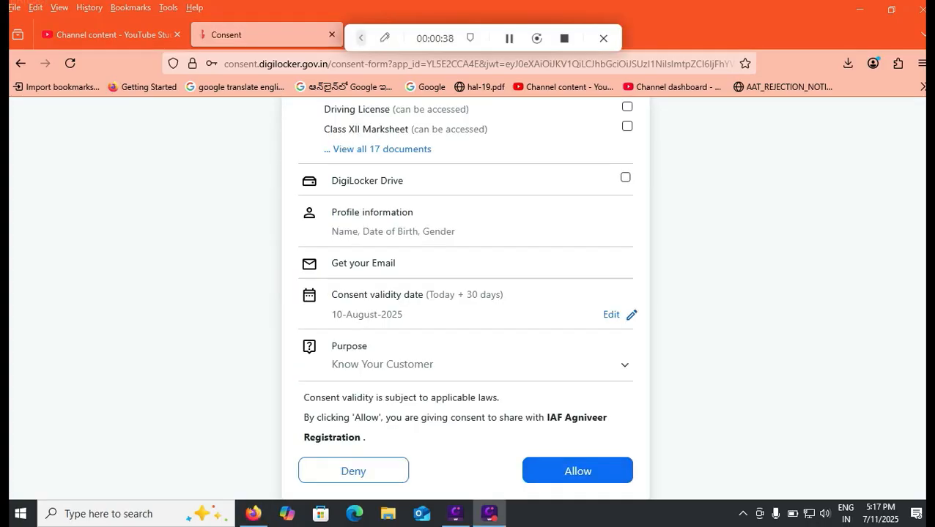
left_click(360, 38)
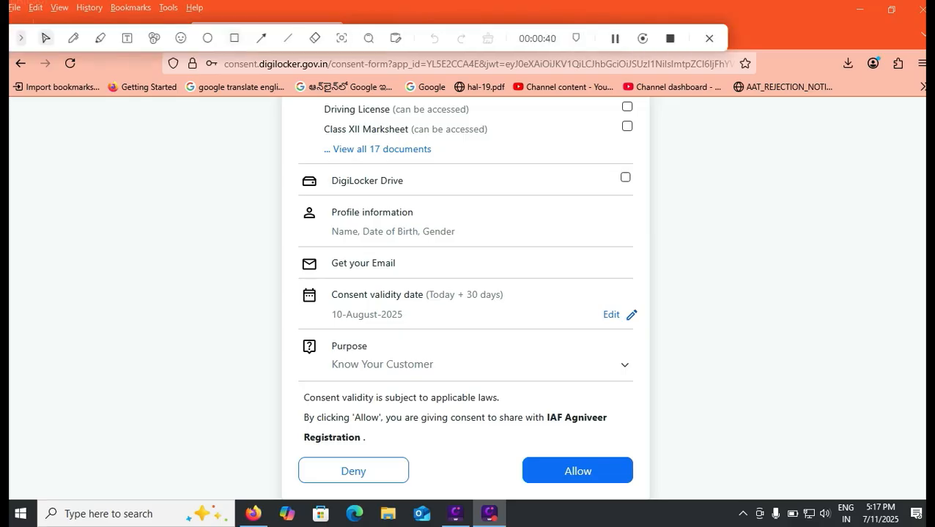
left_click(234, 38)
mouse_move(507, 446)
left_mouse_down()
mouse_move(662, 490)
mouse_move(649, 495)
left_mouse_up()
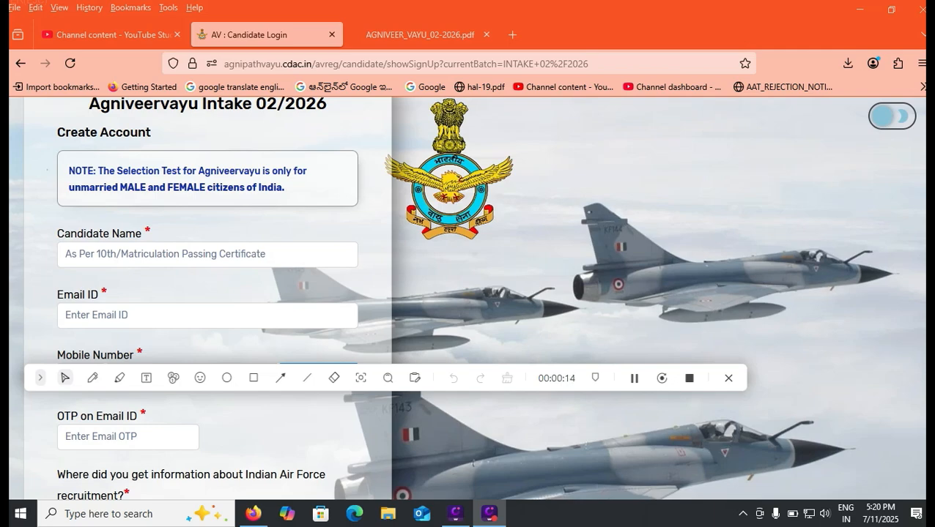
Fill in the Create Account form with the candidate's name and email, Employment news as the recruitment information source, and the captcha.
left_click(207, 254)
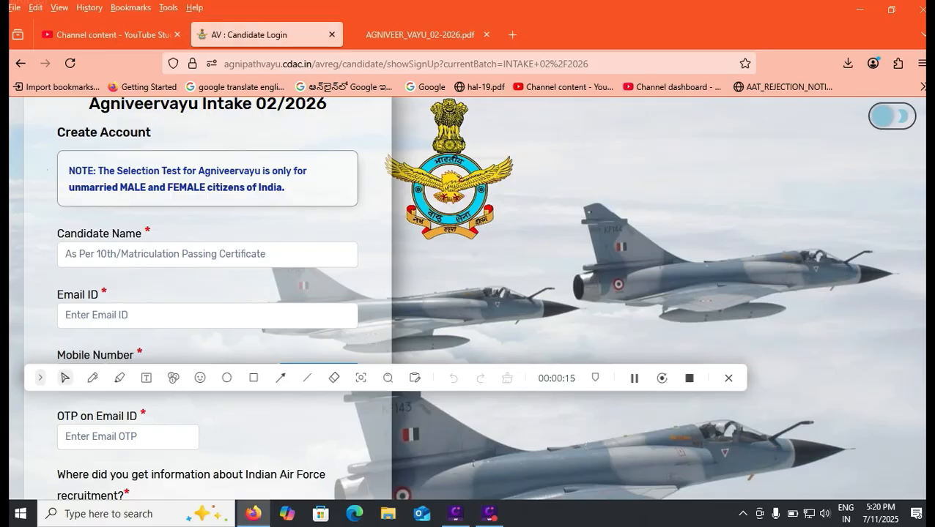
left_click(207, 316)
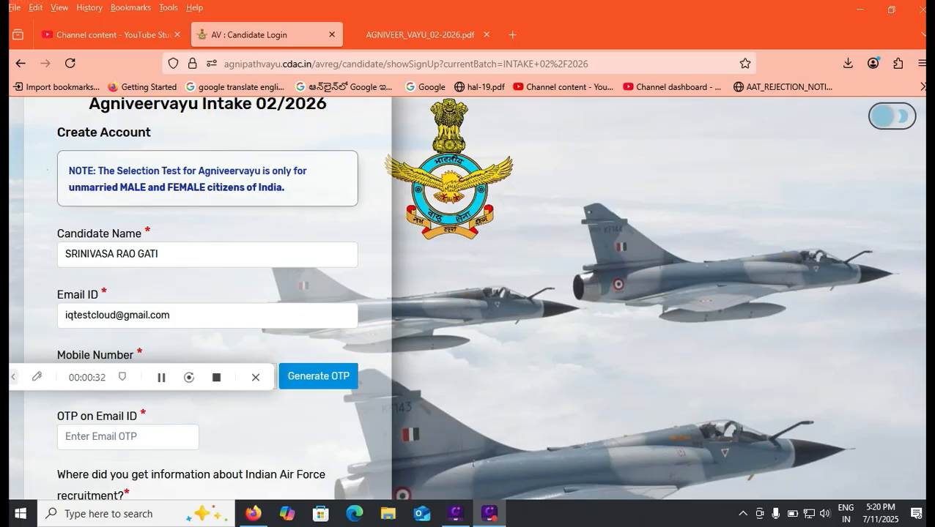
scroll(207, 293, "down", 3)
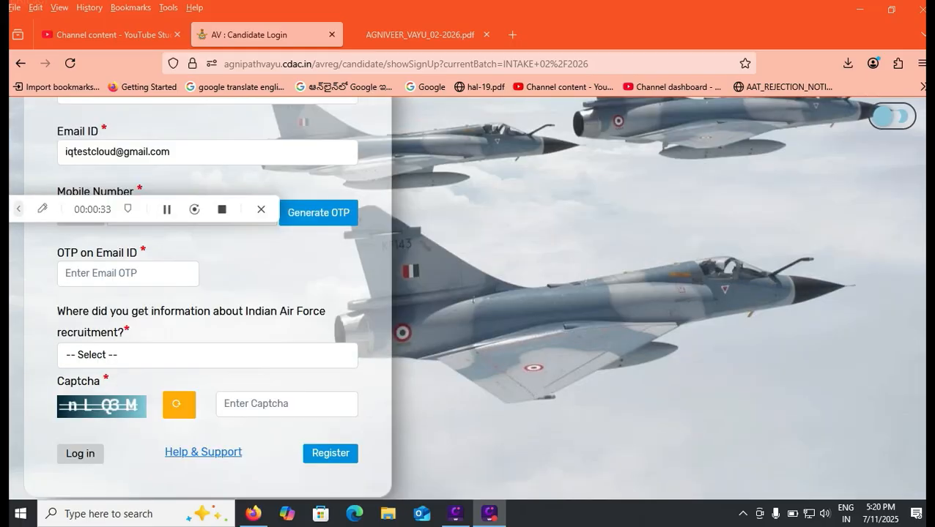
left_click(207, 355)
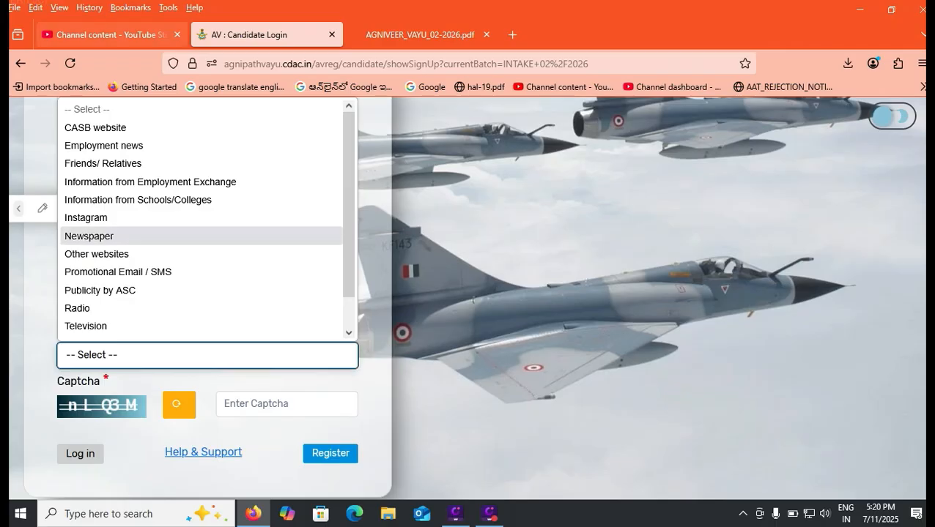
left_click(104, 145)
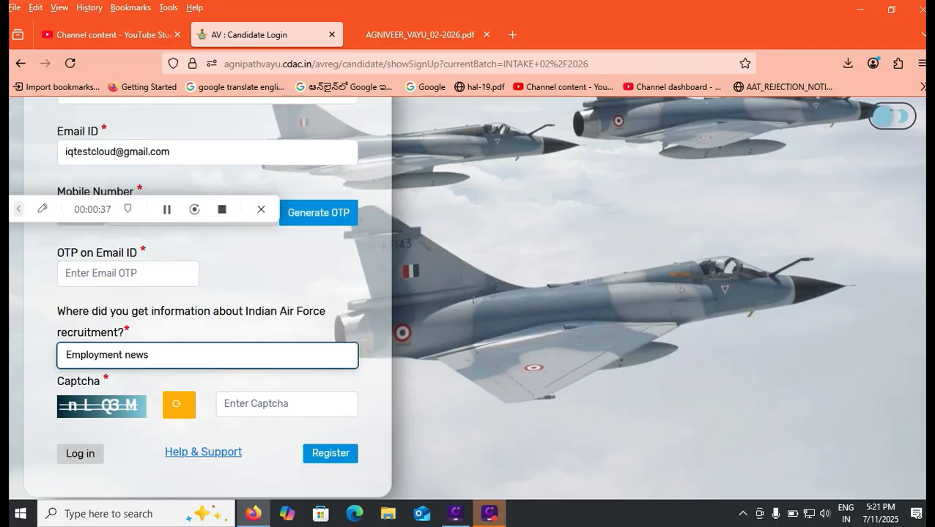
left_click(286, 405)
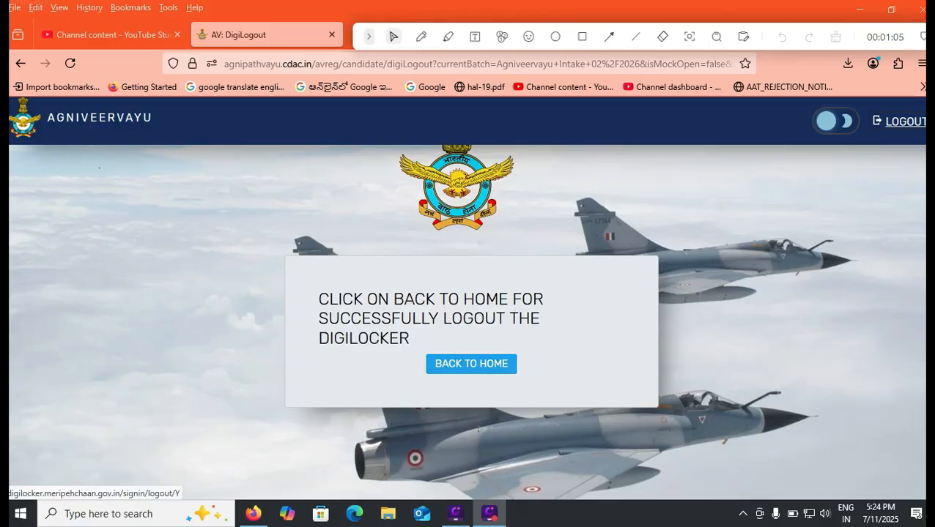
Log out of DigiLocker by going back to home, and go through the Reset Password form.
left_click(471, 363)
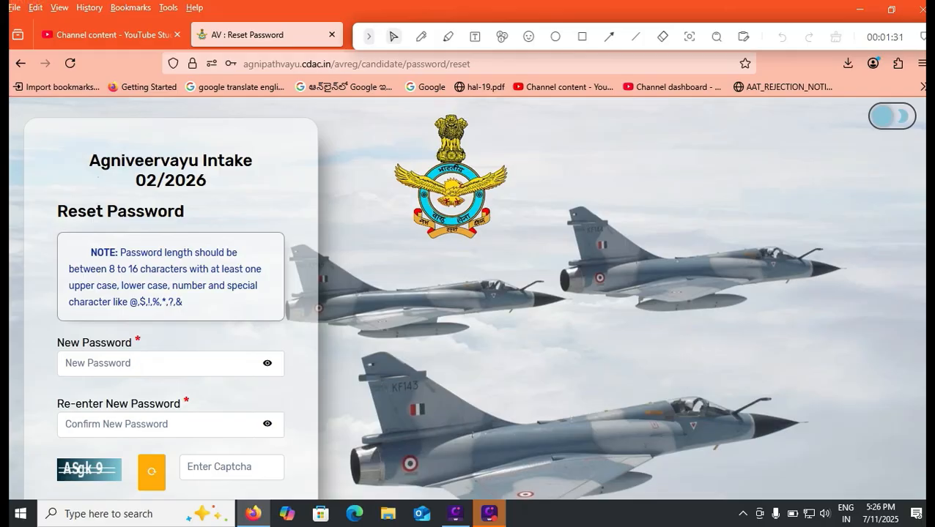
scroll(466, 298, "down", 1)
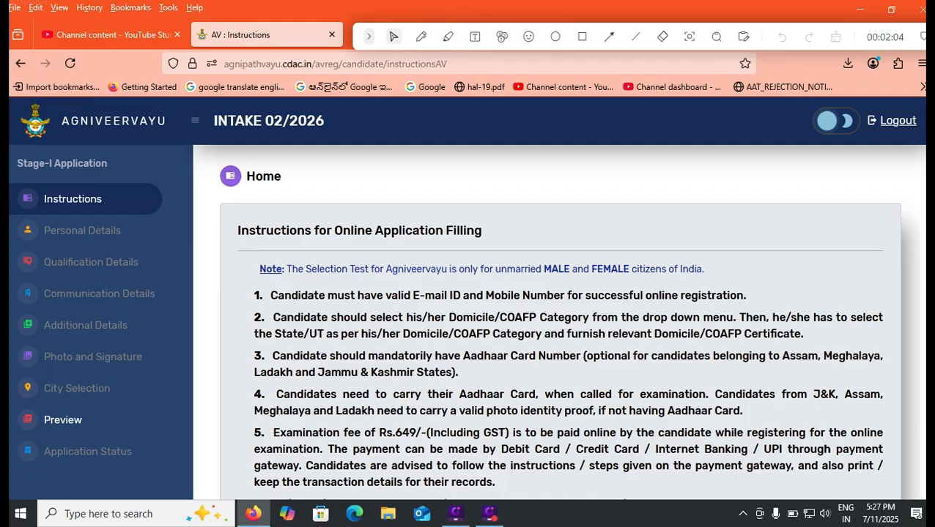
Read the online application instructions, accept both declarations at their end and continue to registration.
scroll(567, 327, "down", 1)
scroll(568, 327, "down", 1)
scroll(568, 326, "down", 1)
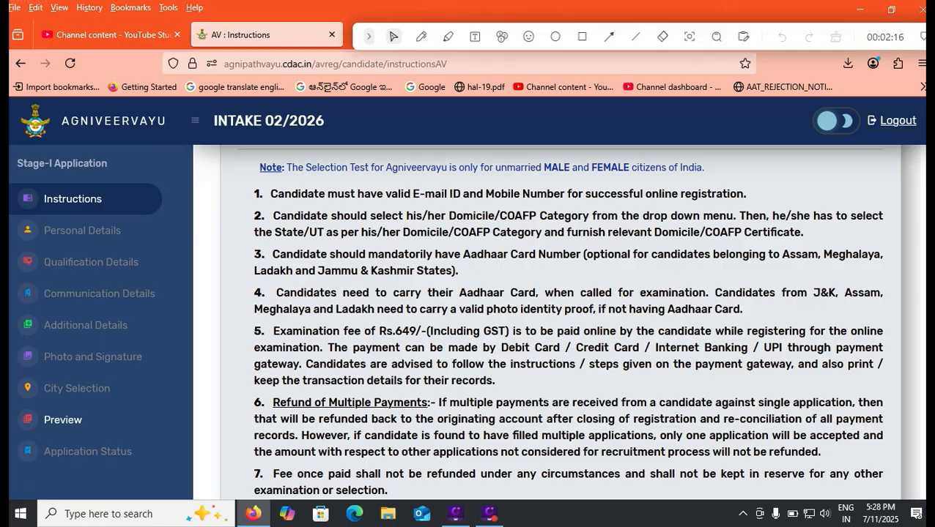
scroll(560, 322, "down", 2)
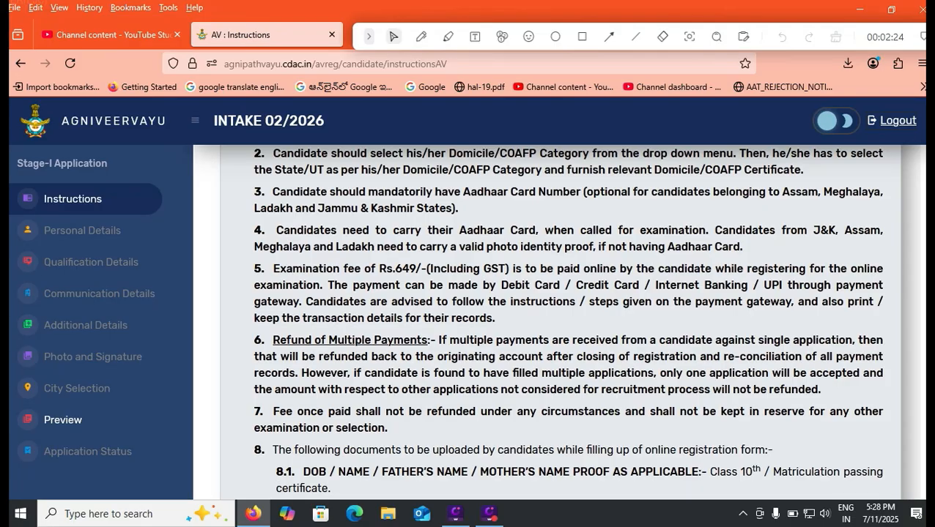
scroll(567, 322, "down", 4)
scroll(567, 322, "down", 3)
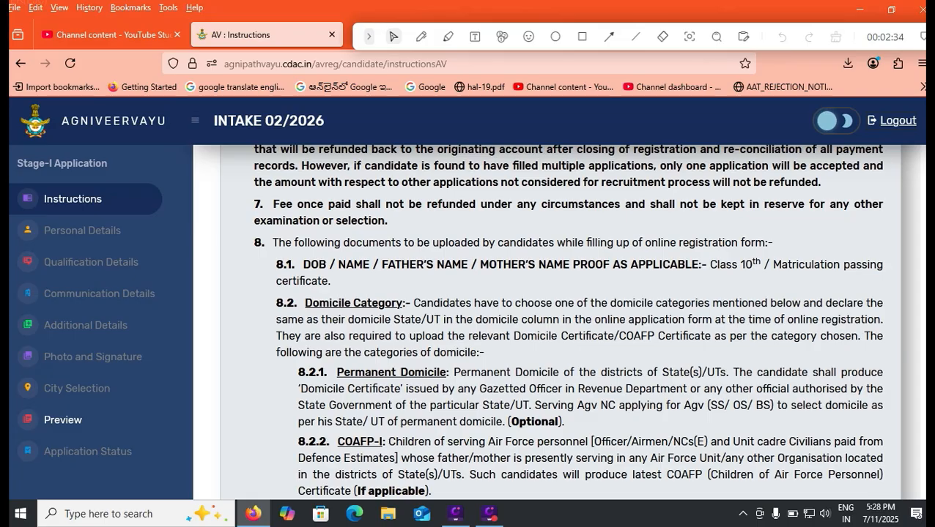
scroll(560, 323, "down", 1)
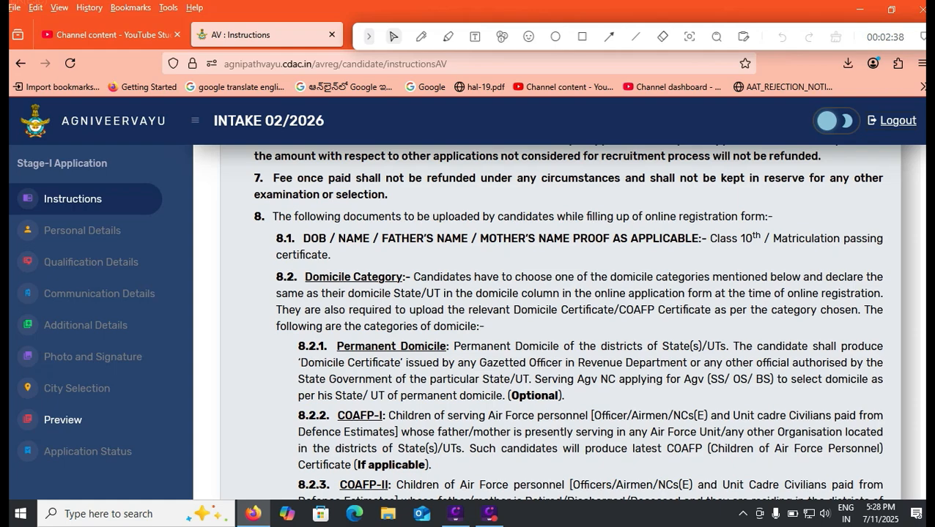
scroll(560, 322, "down", 10)
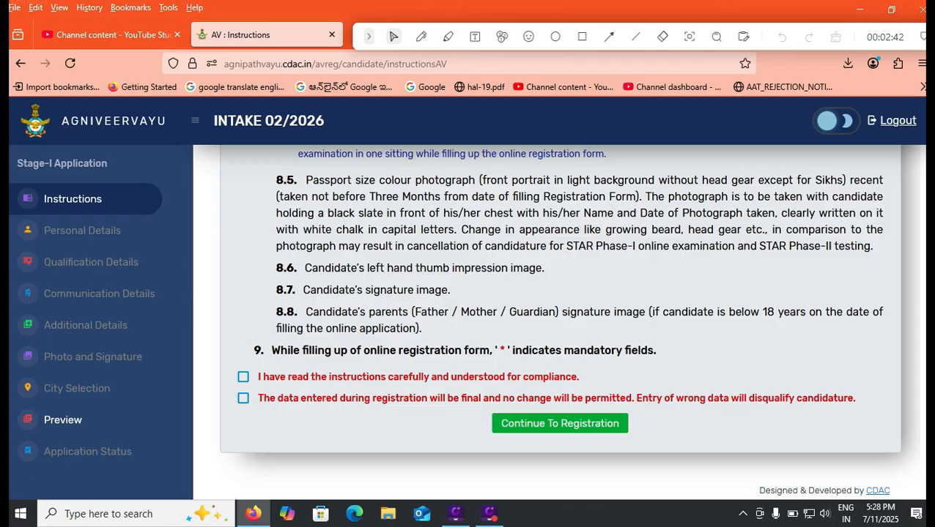
left_click(243, 377)
left_click(243, 398)
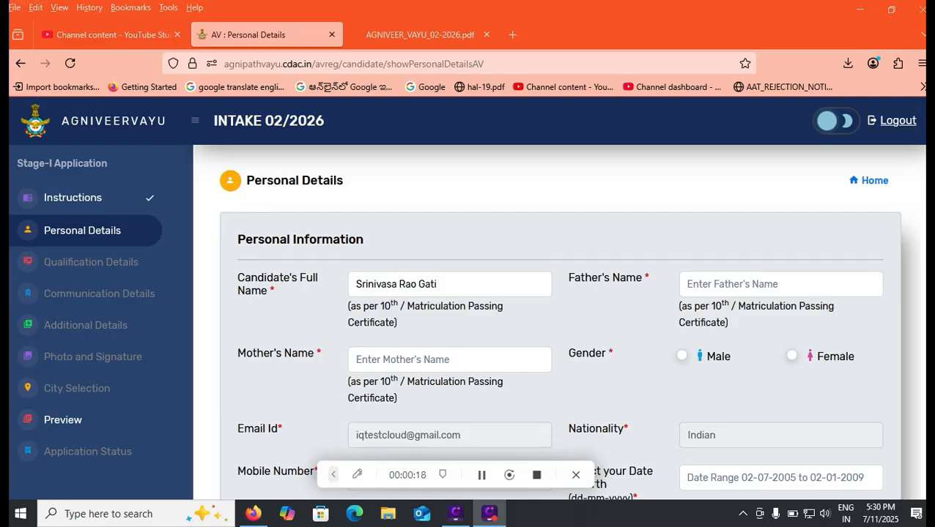
Go to the Father's Name and Mother's Name fields in the Personal Information section.
left_click(780, 284)
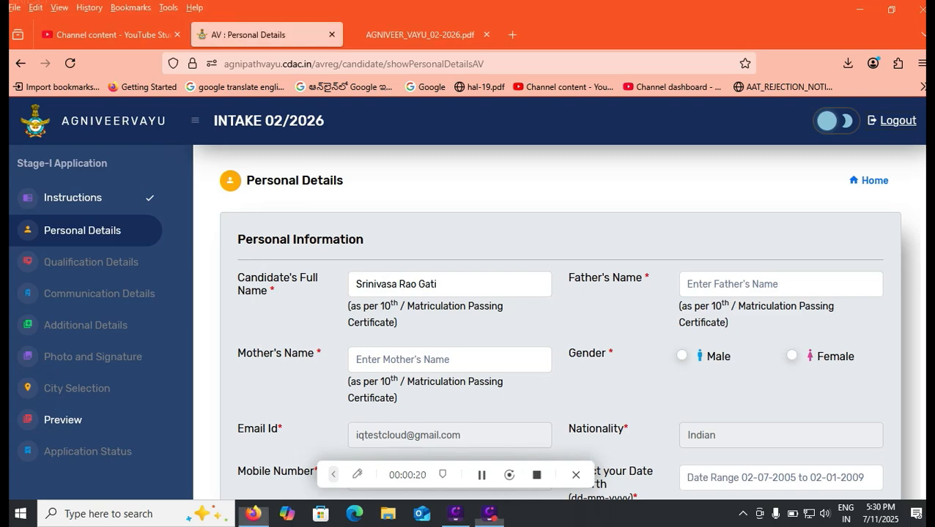
left_click(449, 359)
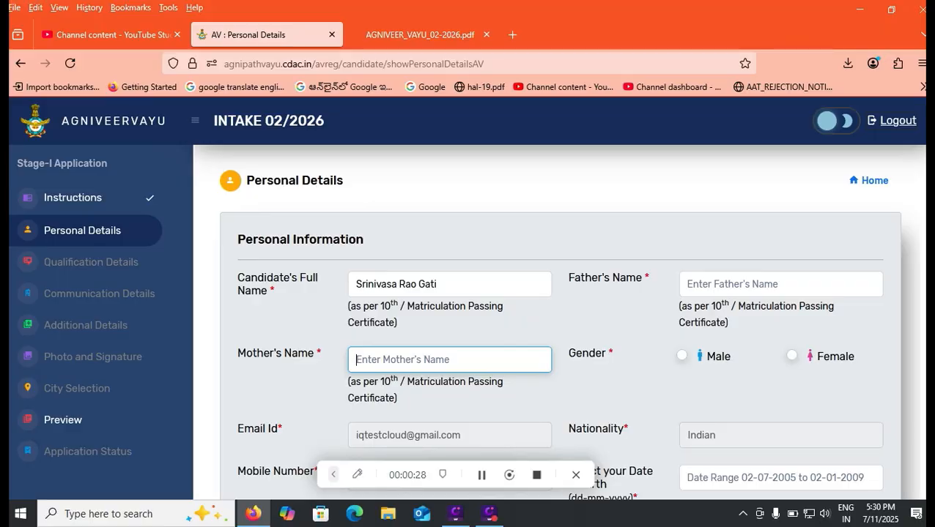
left_click_drag(456, 476, 414, 478)
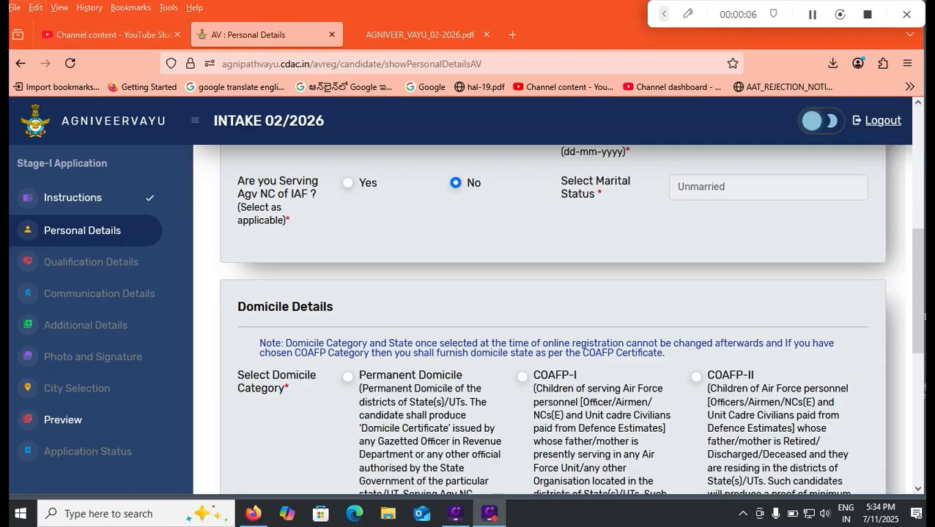
Try Yes for the question about serving as Agv NC of IAF and restore the answer No.
left_click(347, 182)
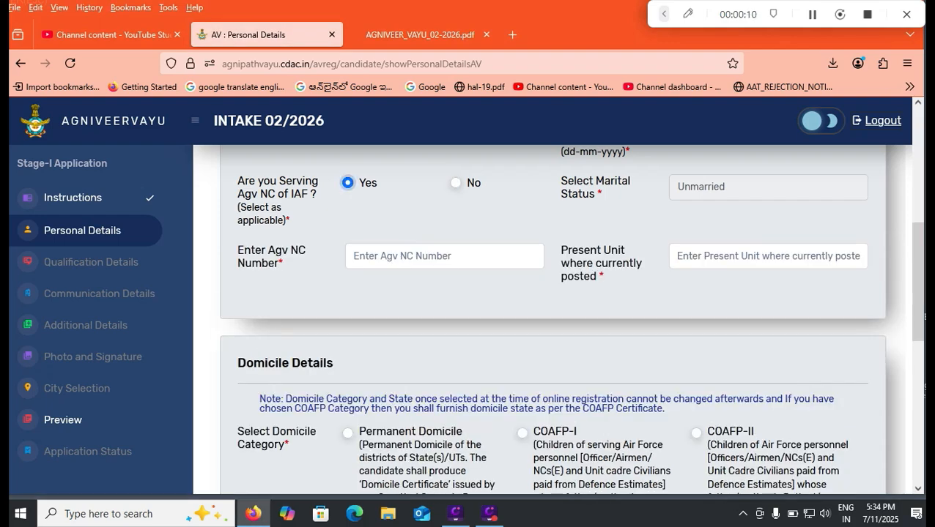
left_click(455, 184)
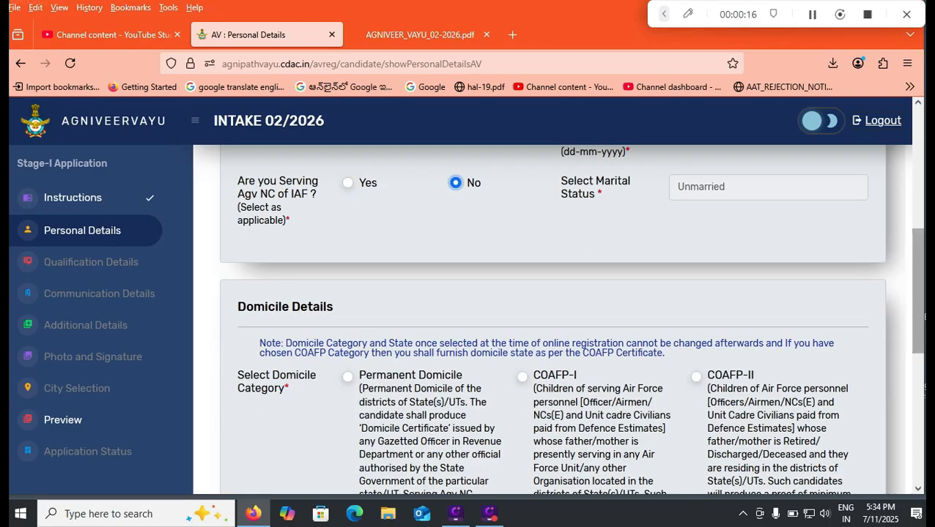
Compare the certificate fields for Permanent Domicile and COAFP-I, and select Permanent Domicile as the domicile category.
scroll(570, 319, "down", 2)
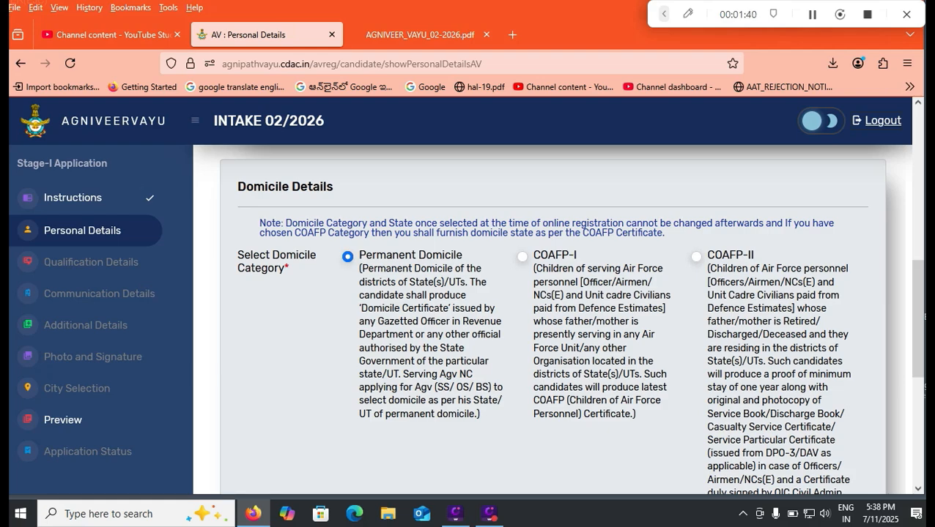
scroll(556, 318, "down", 3)
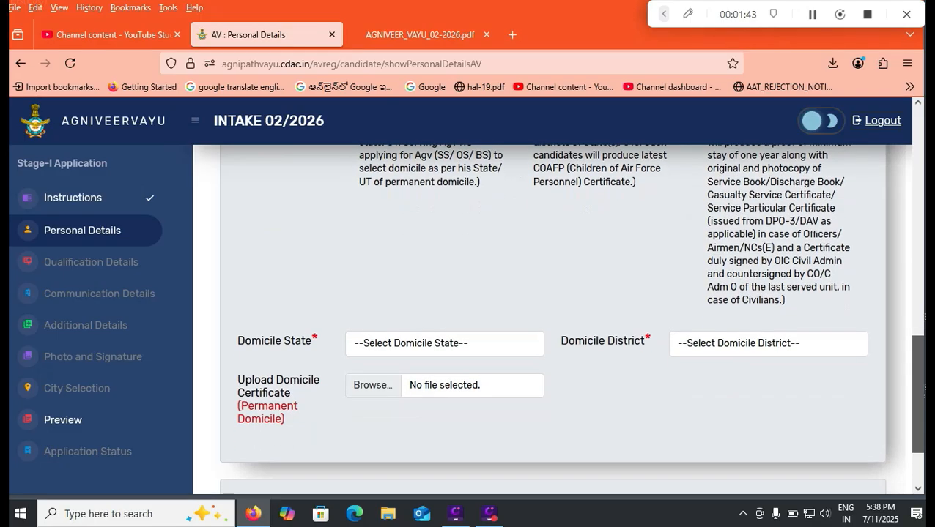
scroll(557, 318, "up", 3)
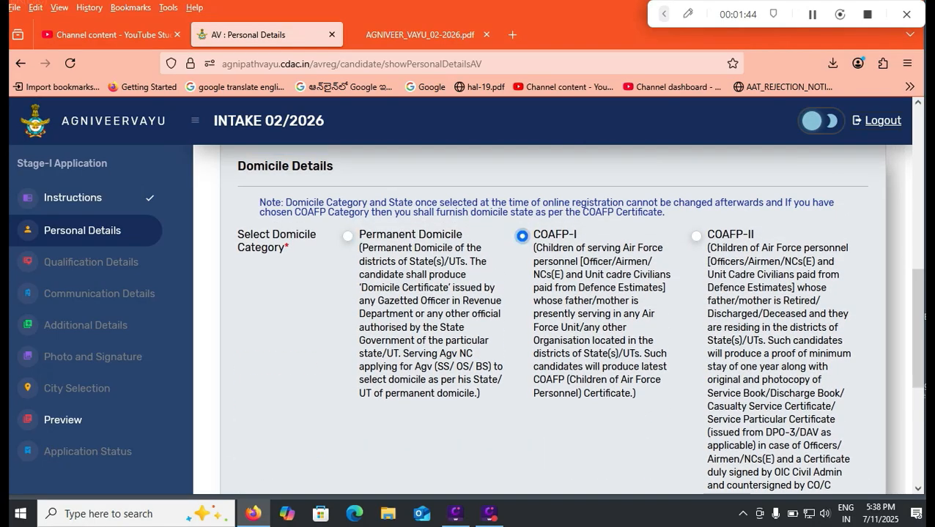
scroll(557, 319, "down", 3)
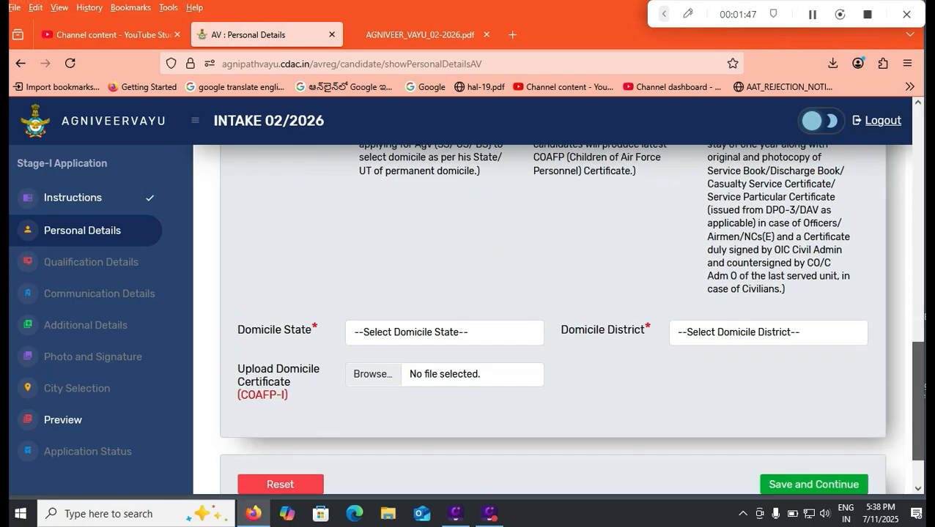
scroll(552, 319, "up", 4)
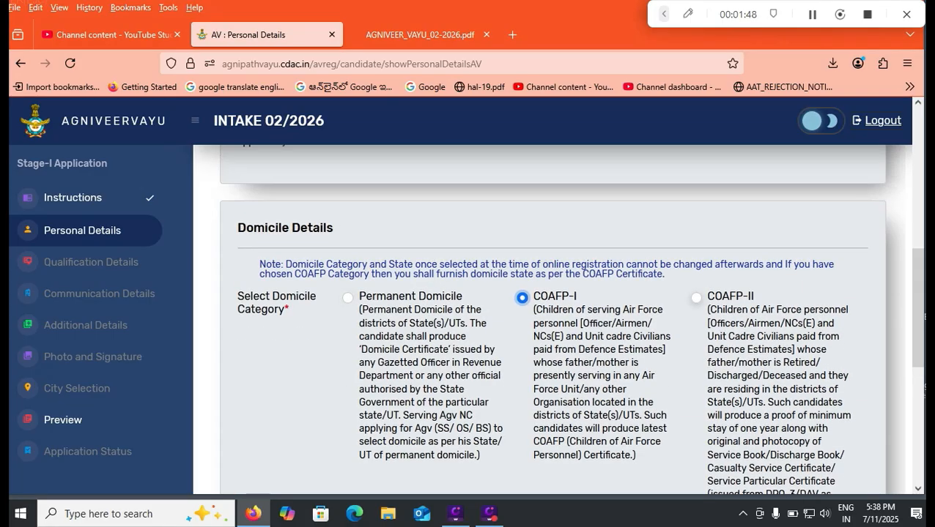
left_click(347, 298)
scroll(557, 318, "down", 4)
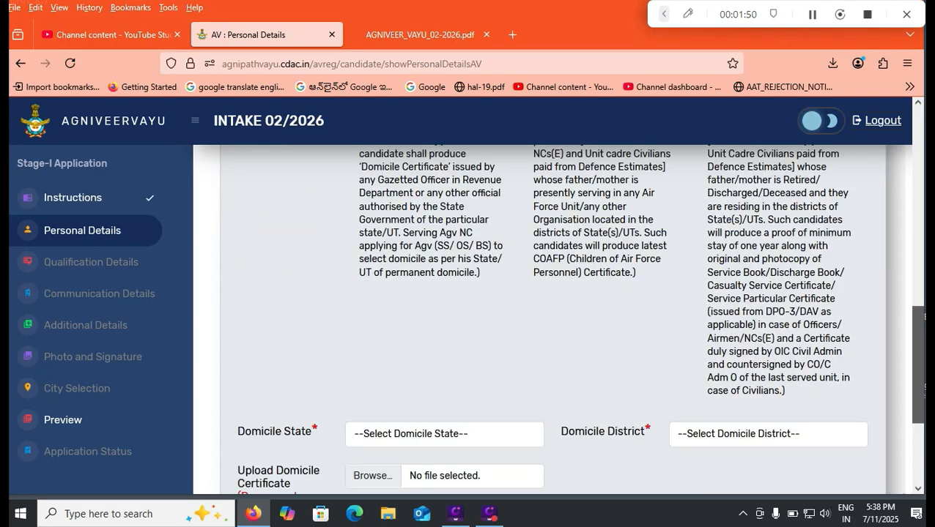
Set the domicile state to Andhra Pradesh and dismiss the gender alert.
scroll(557, 318, "up", 1)
left_click(469, 363)
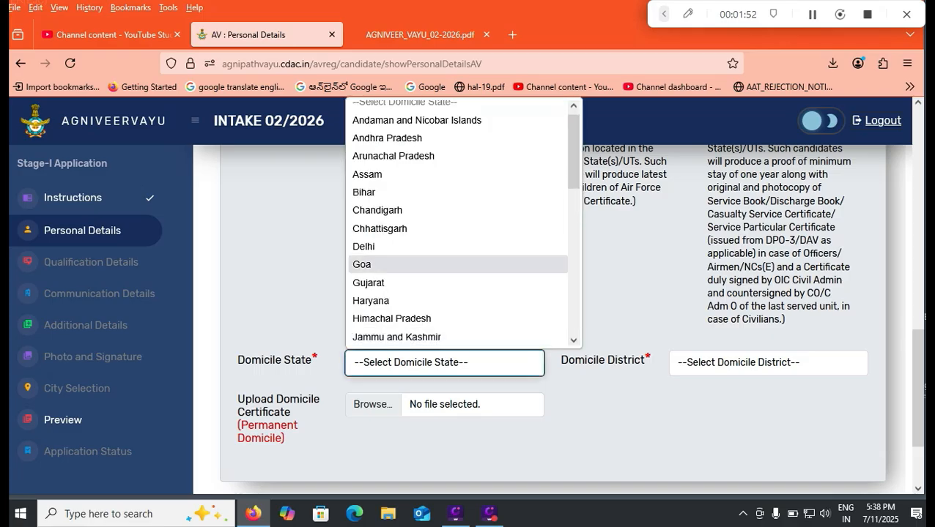
left_click(617, 249)
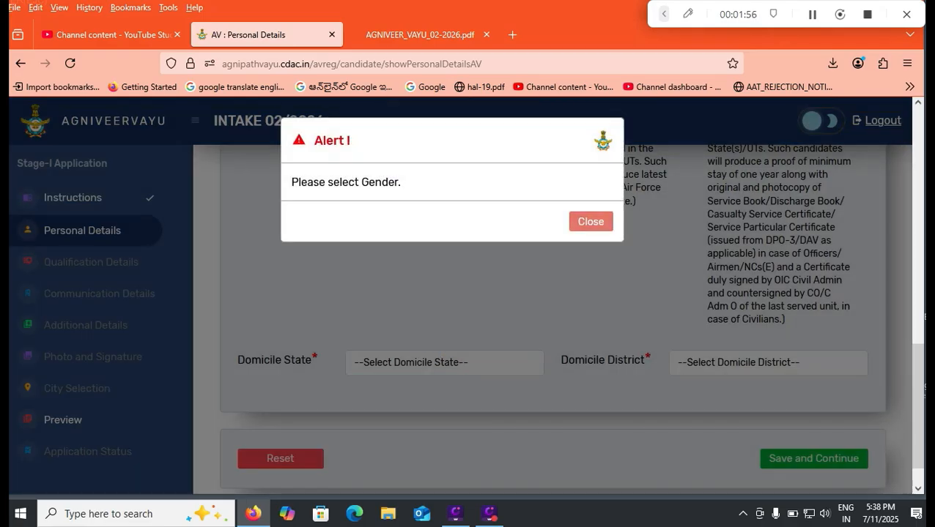
left_click(590, 222)
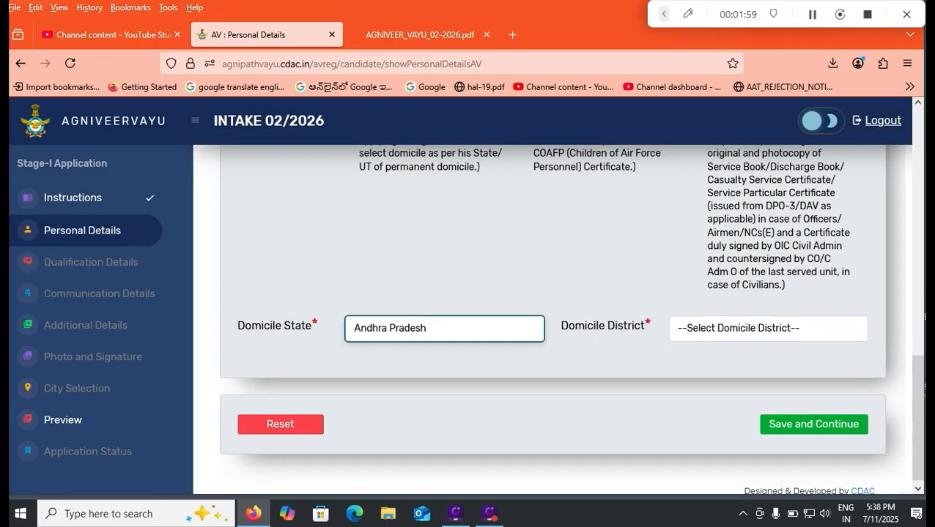
Select Tirupati as the domicile district and open the file selection for the Permanent Domicile certificate upload.
left_click(768, 328)
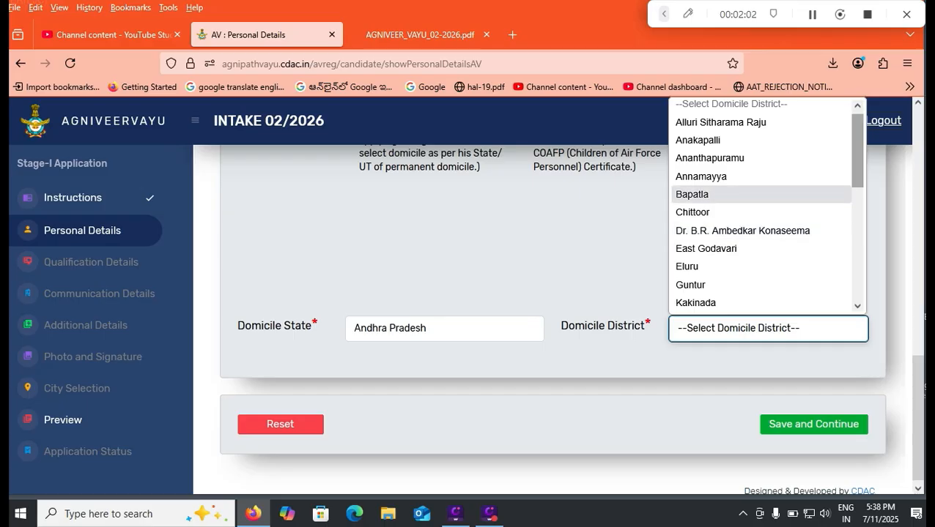
scroll(762, 220, "down", 5)
left_click(691, 230)
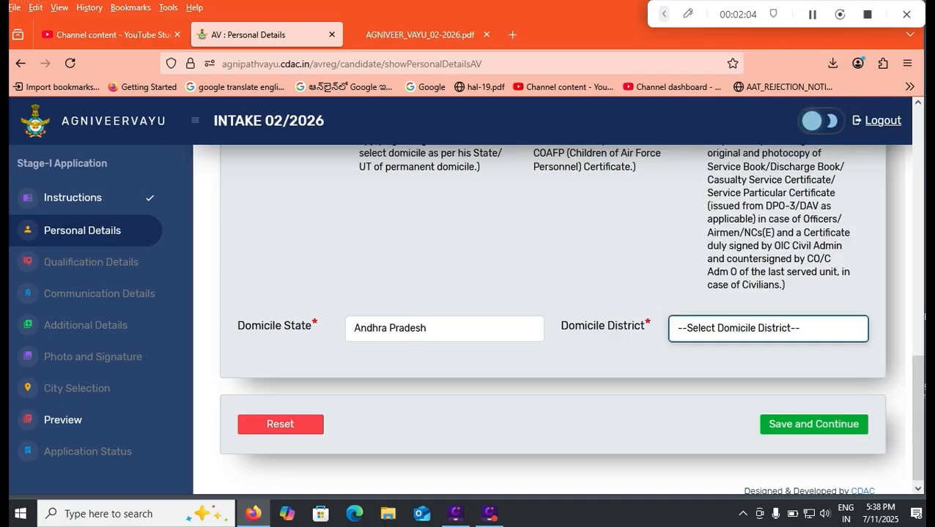
scroll(570, 318, "down", 1)
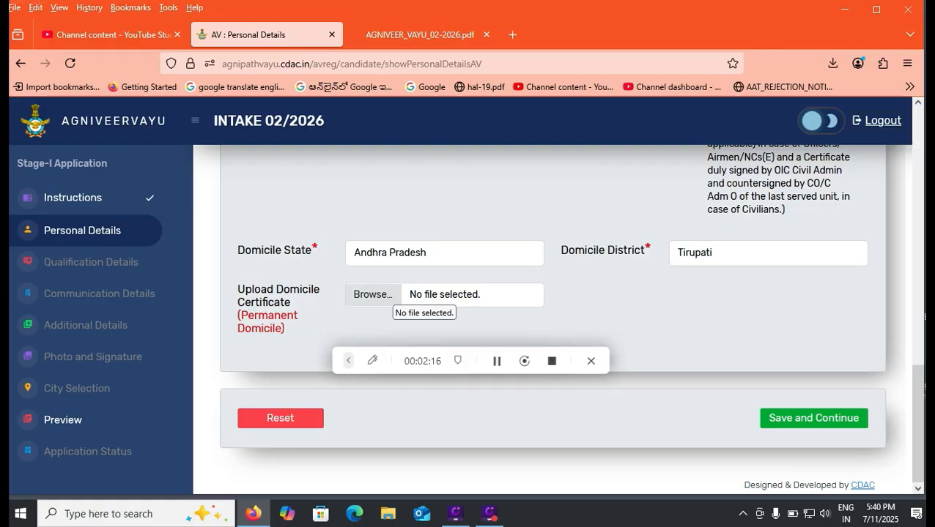
left_click(389, 294)
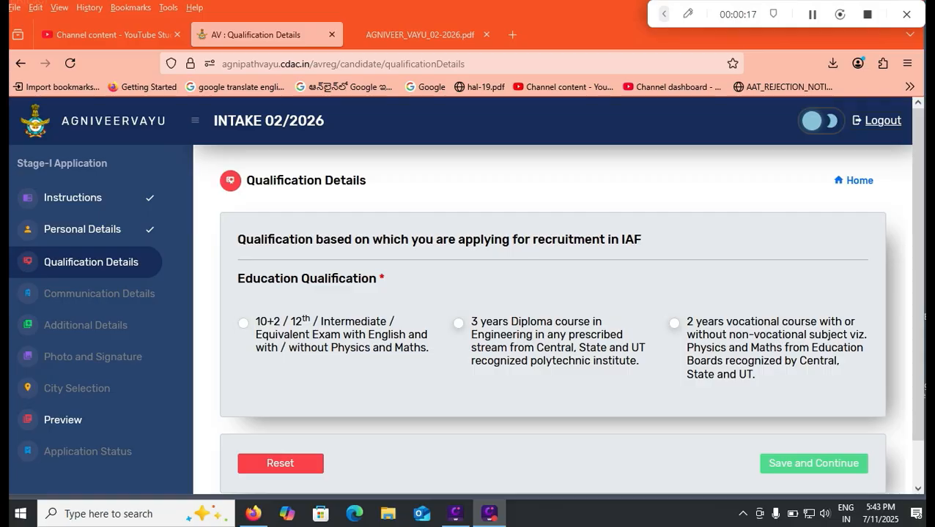
left_click(244, 324)
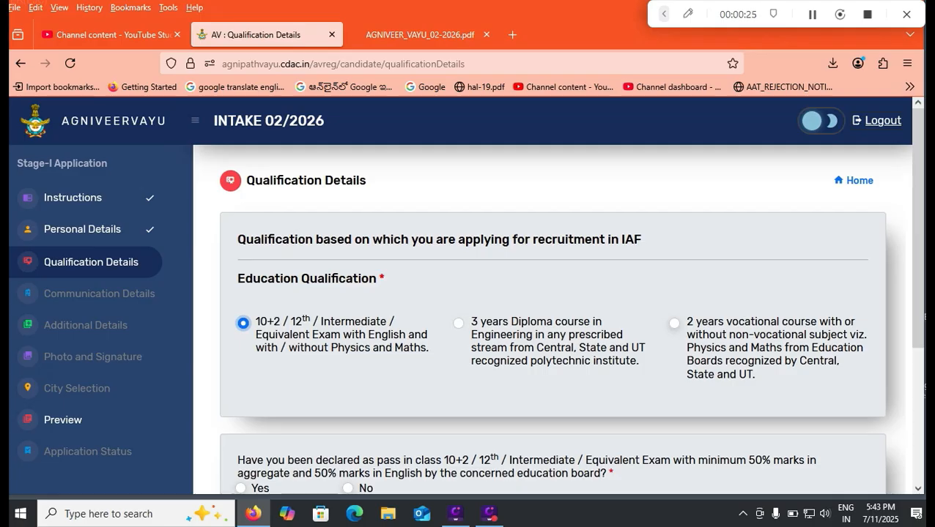
left_click(458, 324)
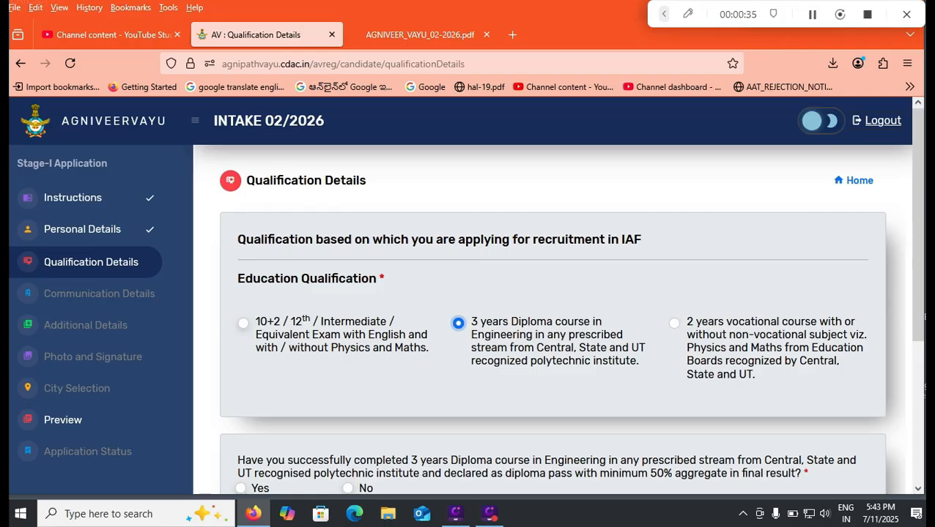
left_click(243, 323)
scroll(557, 315, "down", 3)
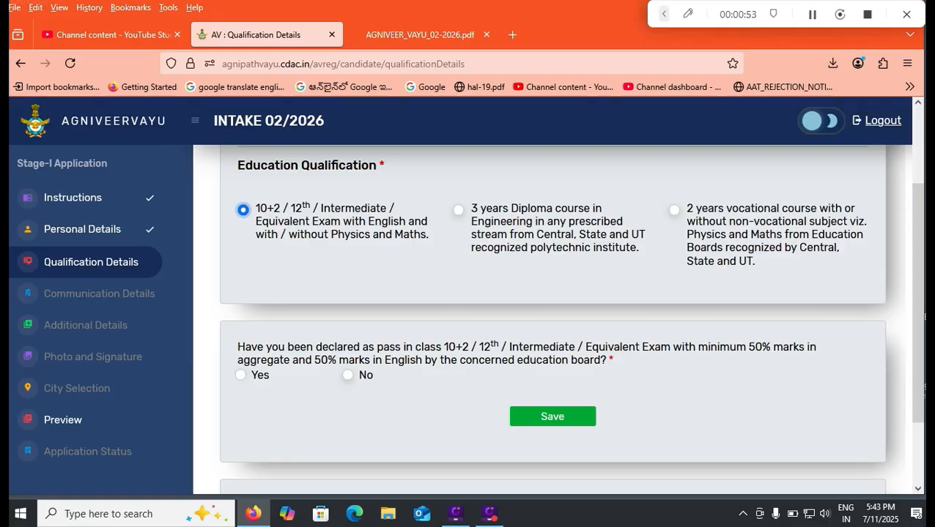
left_click(241, 375)
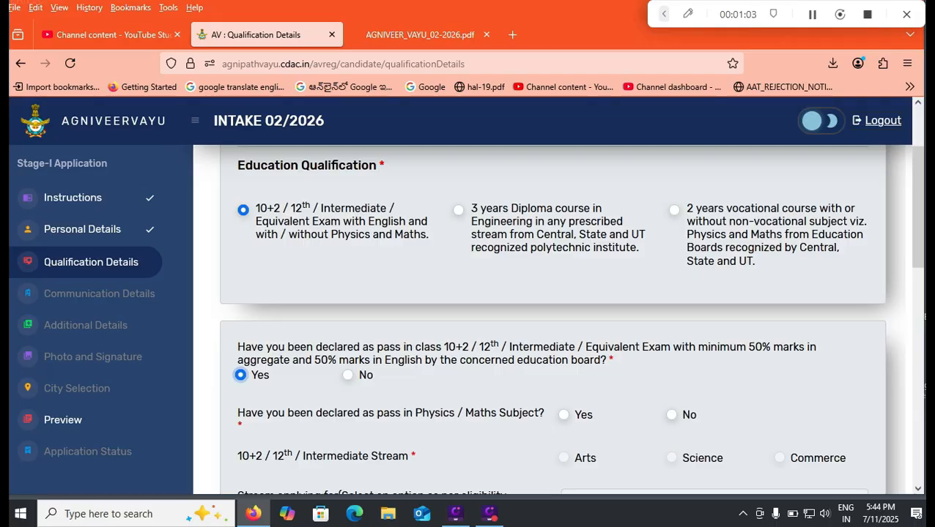
left_click(564, 416)
left_click(671, 415)
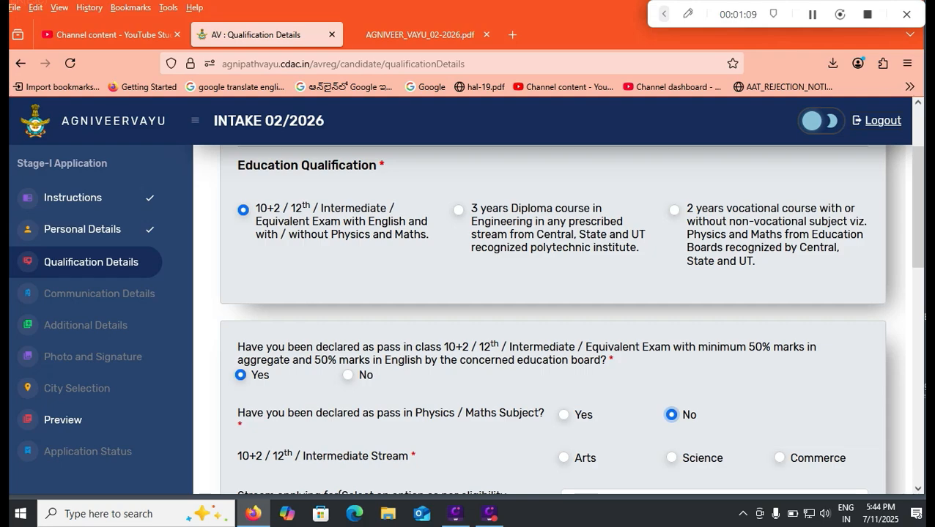
left_click(671, 457)
left_click(564, 414)
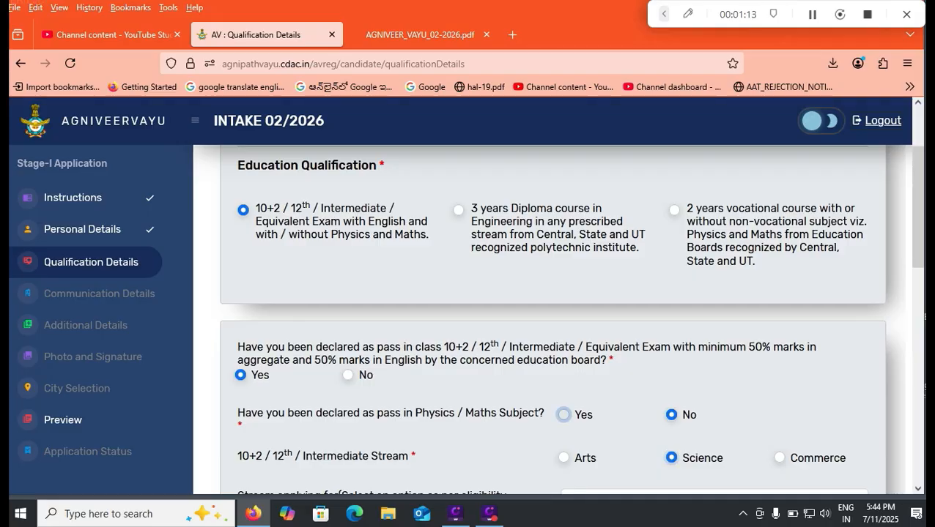
left_click(671, 415)
left_click(671, 457)
scroll(552, 319, "down", 2)
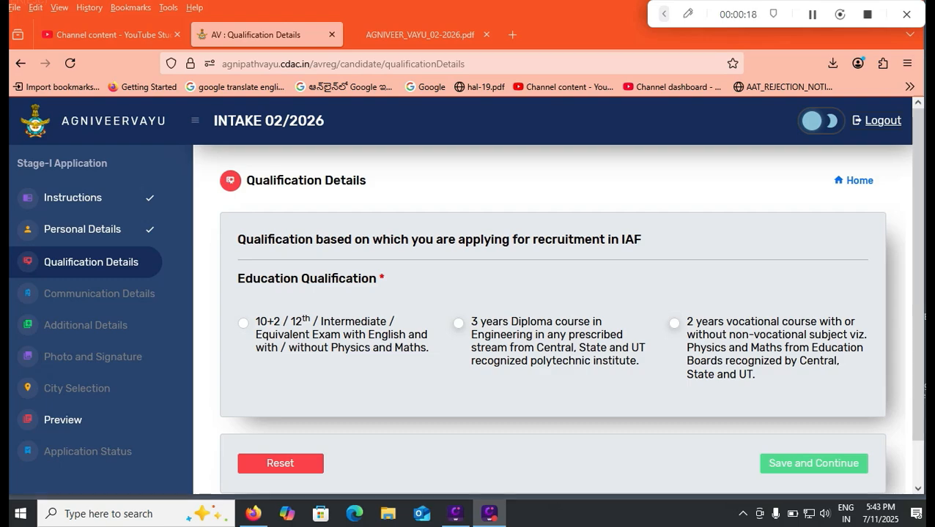
Compare the 10+2 and 3 years Diploma options and select 10+2 / 12th / Intermediate as the education qualification.
left_click(243, 324)
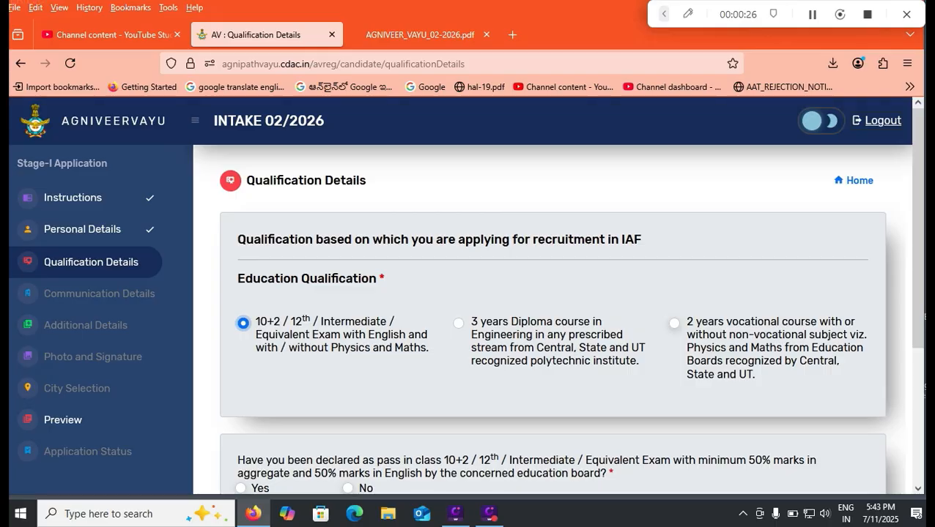
left_click(458, 323)
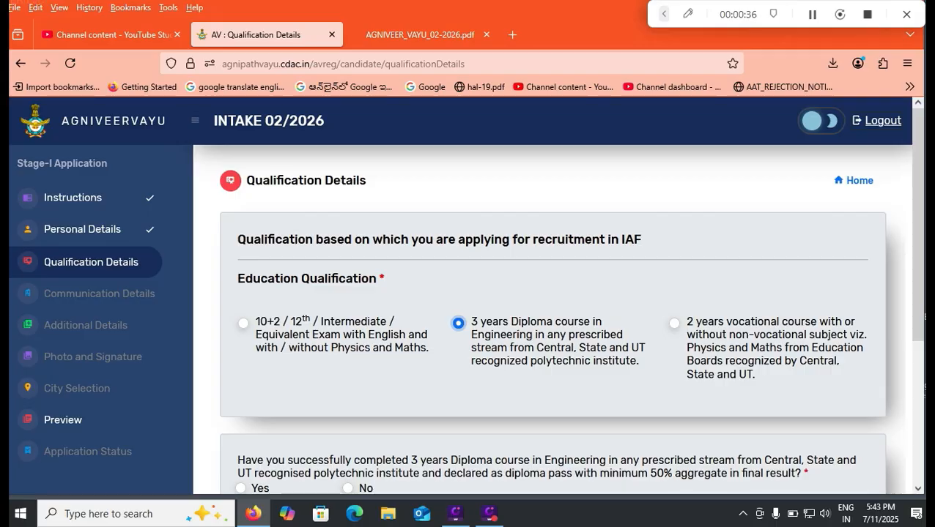
left_click(243, 323)
scroll(552, 315, "down", 3)
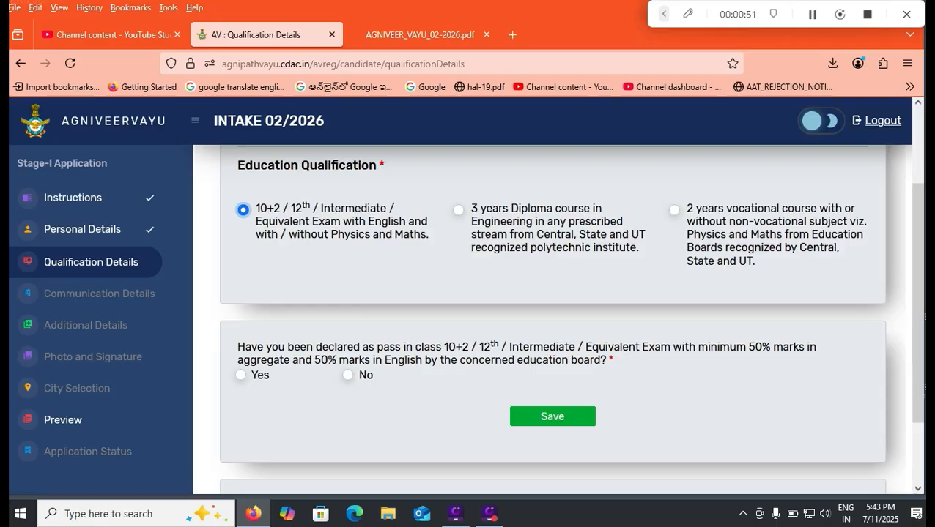
Answer Yes to passing 10+2 with minimum 50% marks and No to passing Physics / Maths, with Science as the Intermediate stream.
left_click(240, 375)
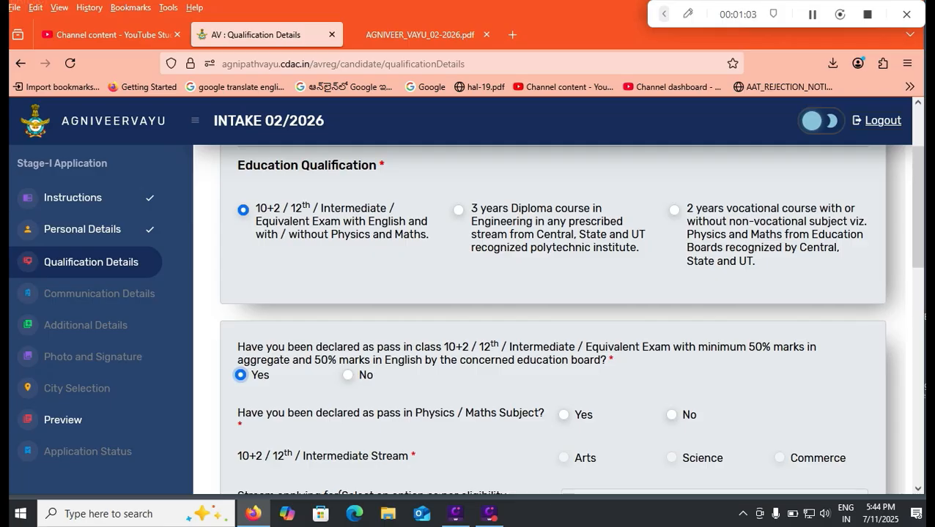
left_click(563, 415)
left_click(671, 415)
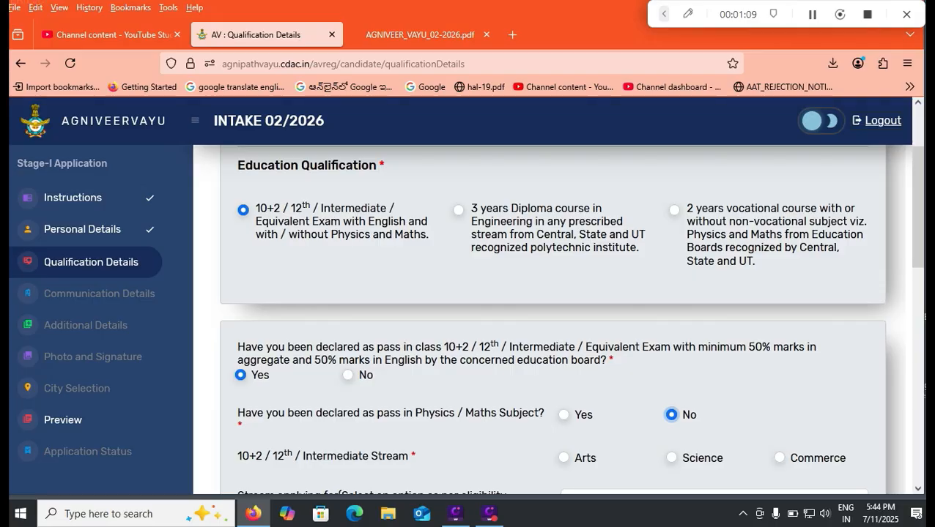
left_click(671, 458)
left_click(563, 414)
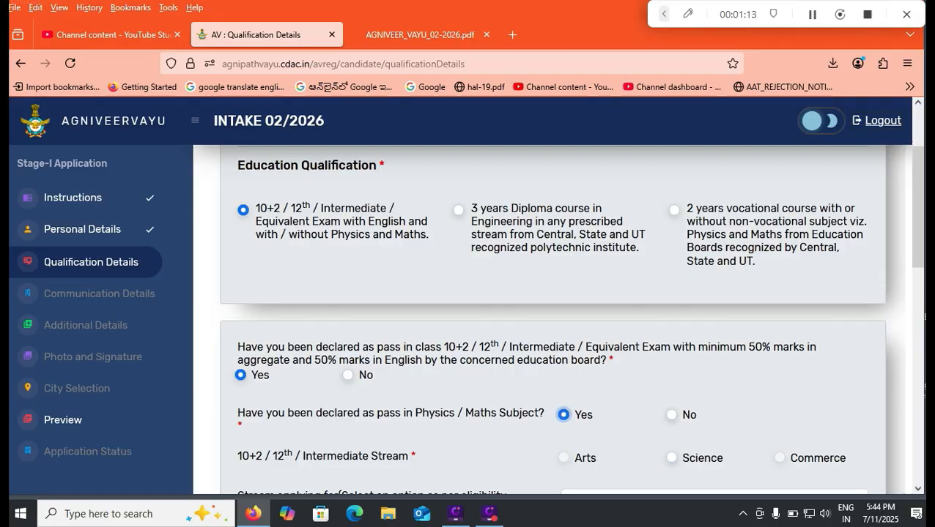
left_click(671, 414)
left_click(671, 458)
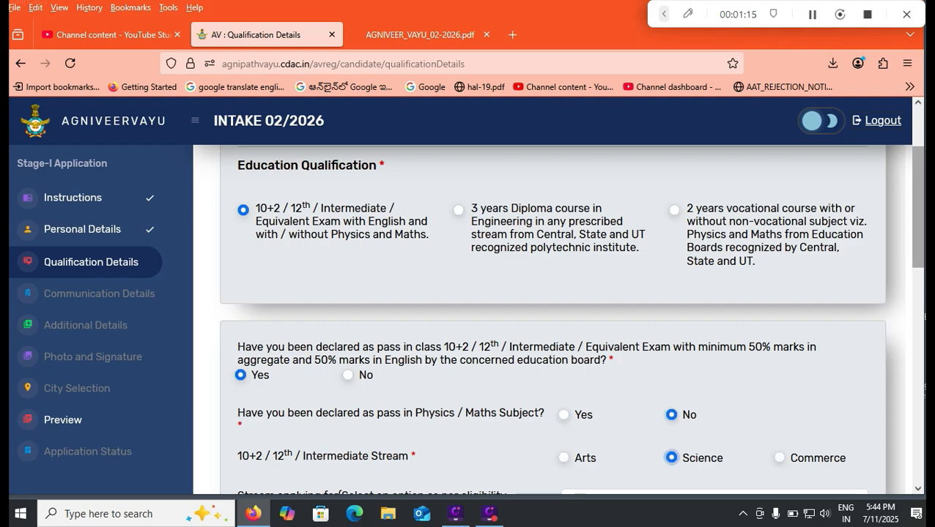
Select Other than Science Subjects as the stream applying for.
left_click_drag(918, 208, 918, 247)
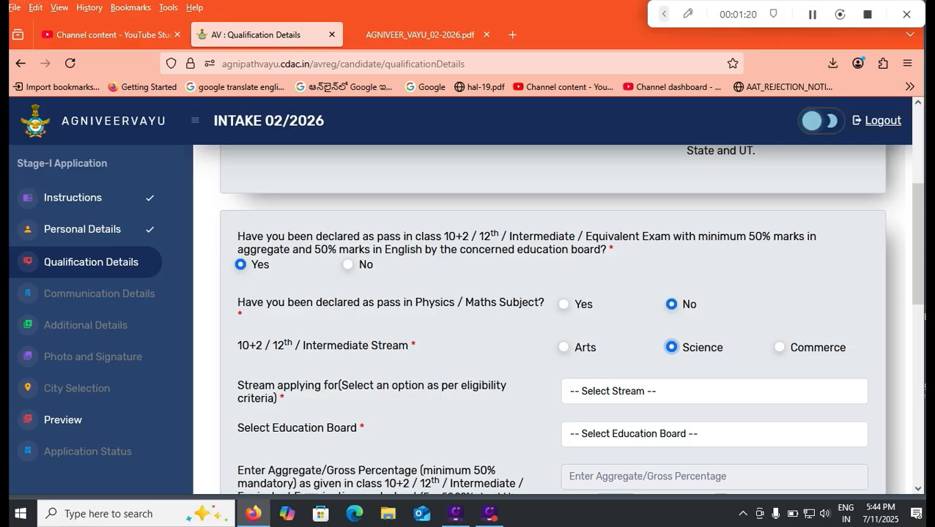
left_click(714, 392)
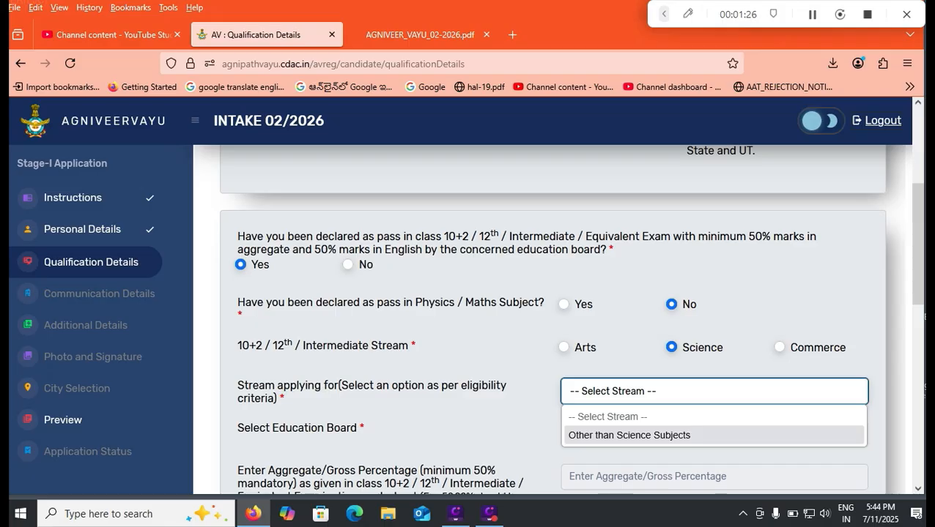
left_click(629, 435)
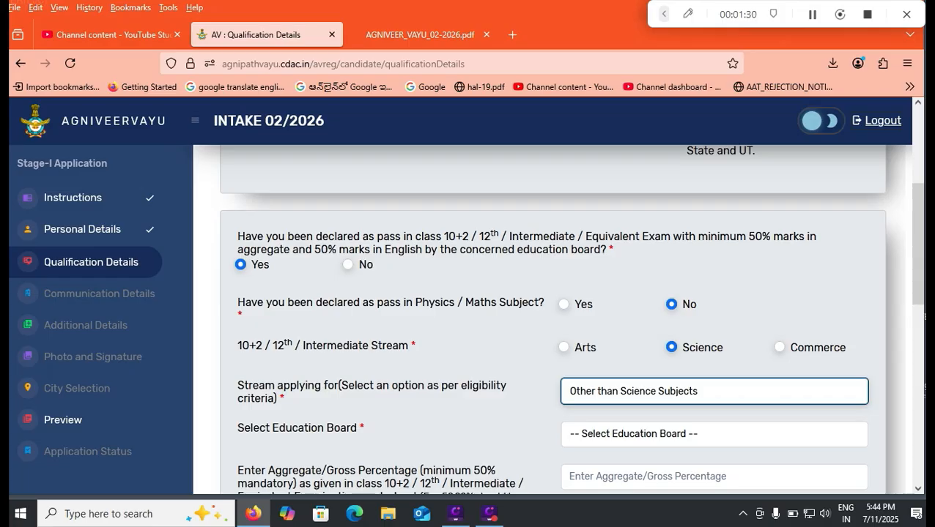
Try Yes for passing Physics / Maths with the Science stream and open the choices for the stream applying for.
left_click(563, 304)
left_click(628, 391)
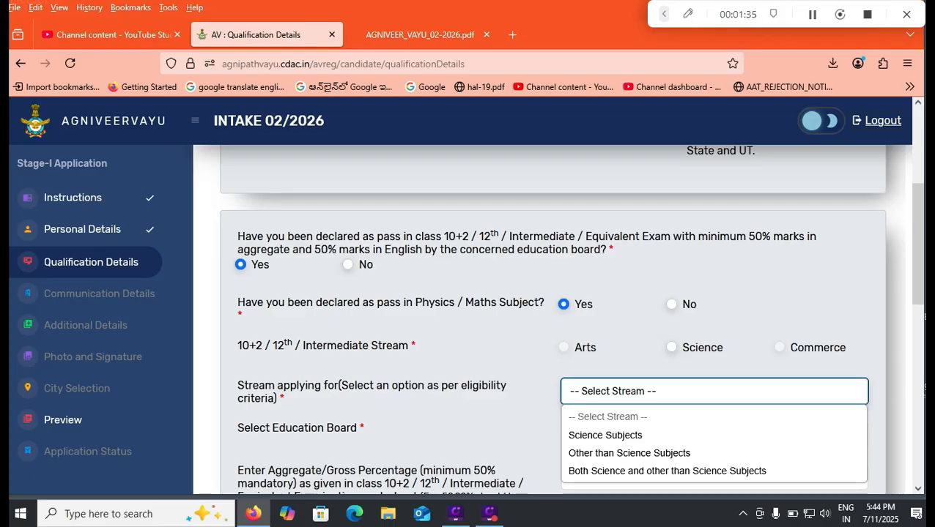
left_click(672, 348)
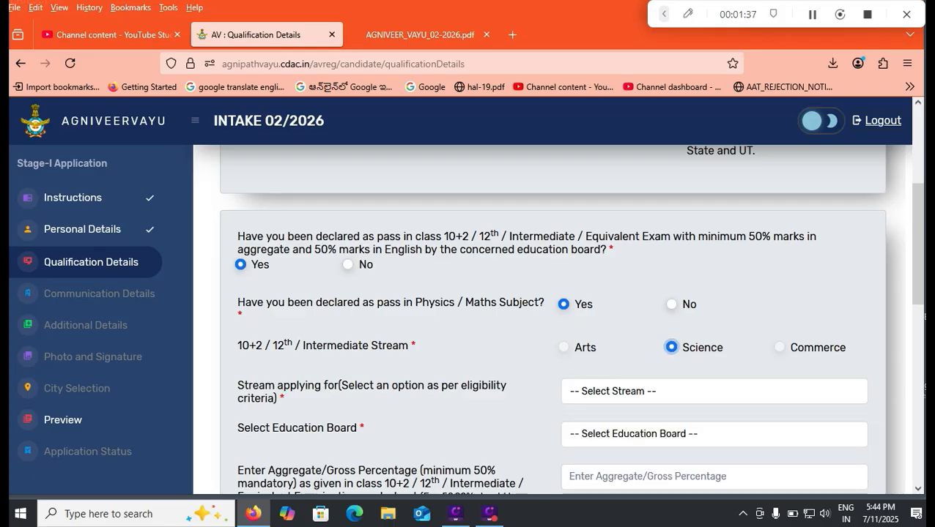
left_click(682, 391)
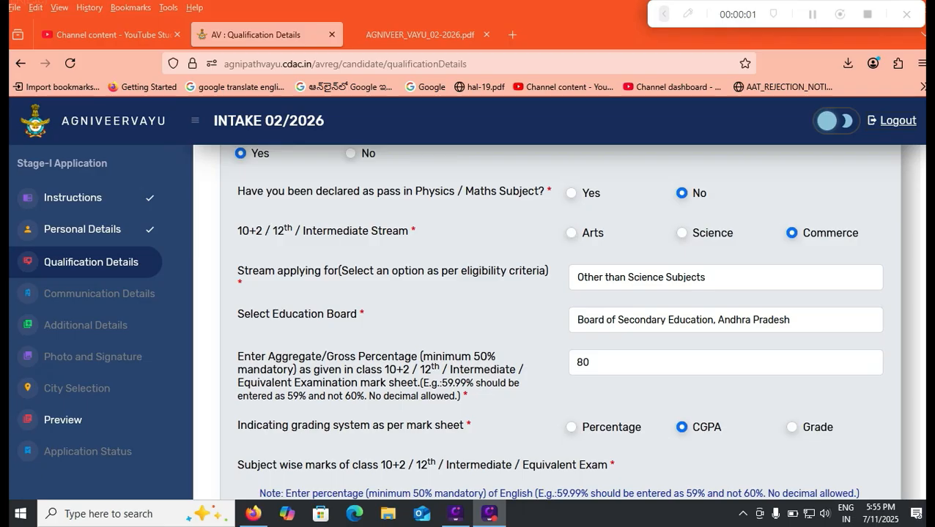
Try Yes for Physics / Maths with the Science stream and Science Subjects as the stream applying for.
left_click(571, 193)
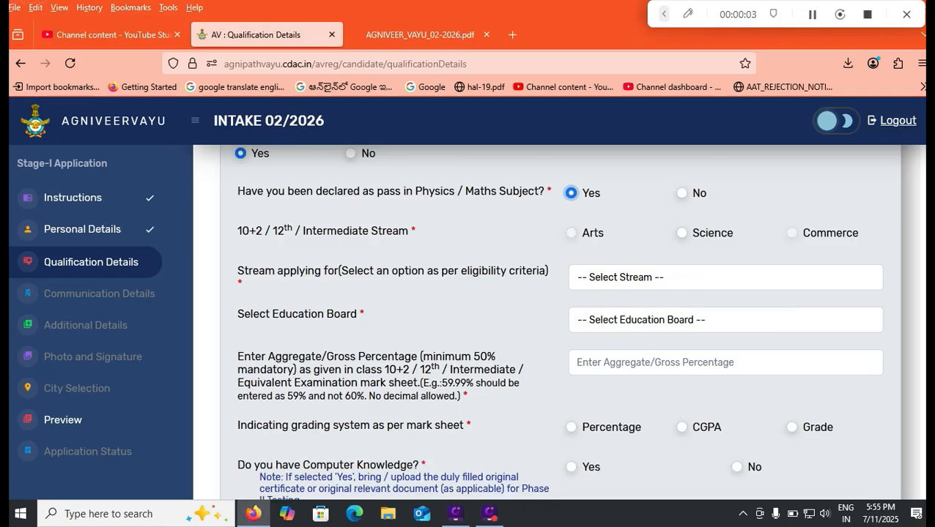
left_click(682, 233)
left_click(725, 277)
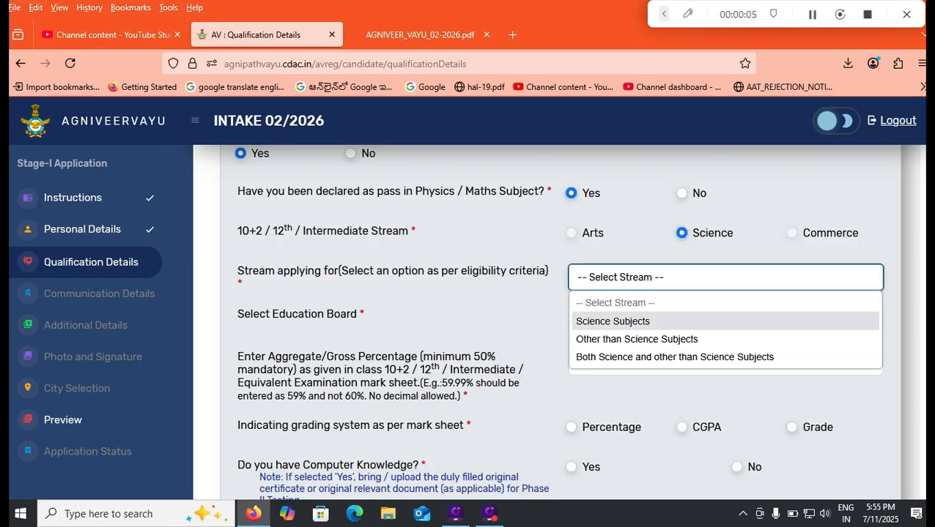
left_click(612, 322)
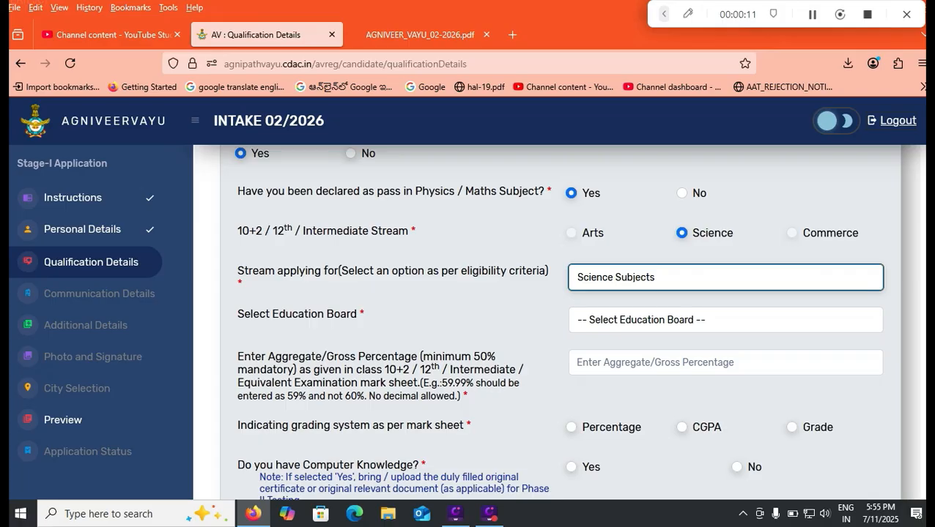
Answer No to passing Physics / Maths, select the Commerce stream and choose Other than Science Subjects as the stream applying for.
left_click(682, 193)
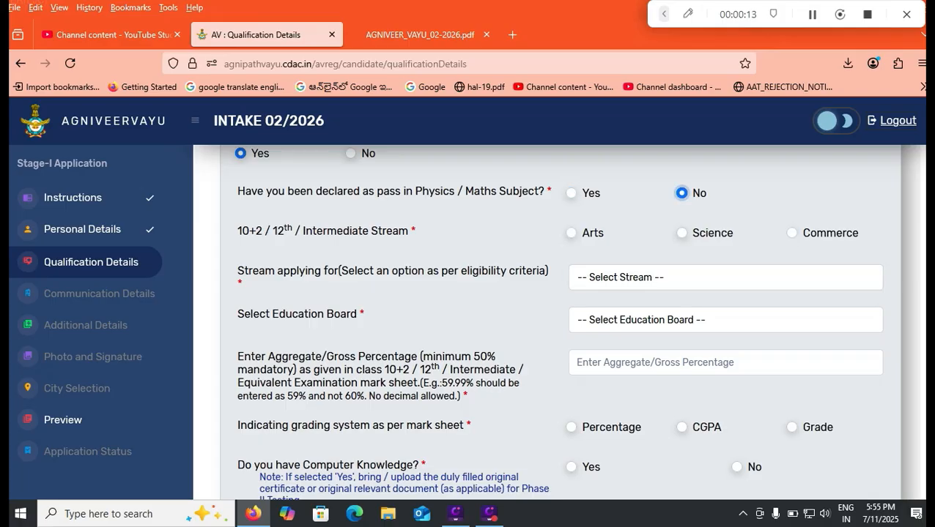
left_click(792, 233)
left_click(725, 278)
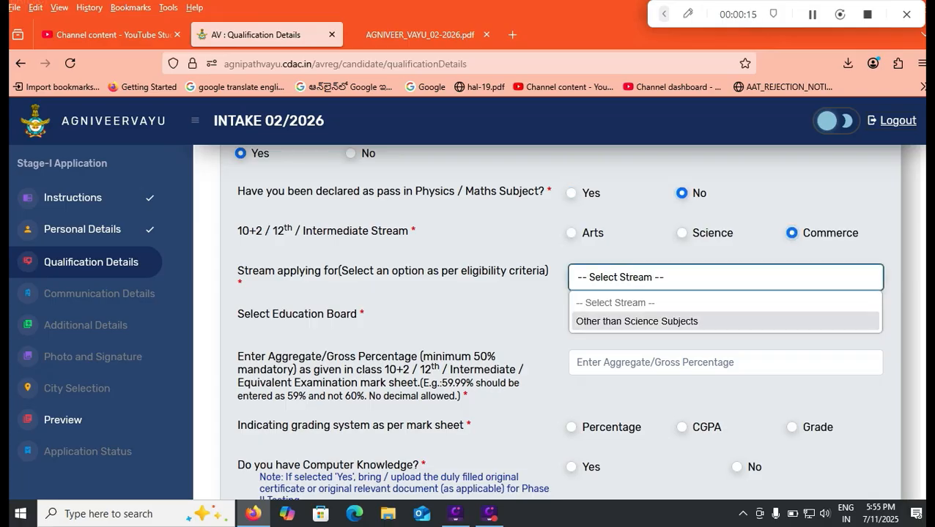
left_click(636, 322)
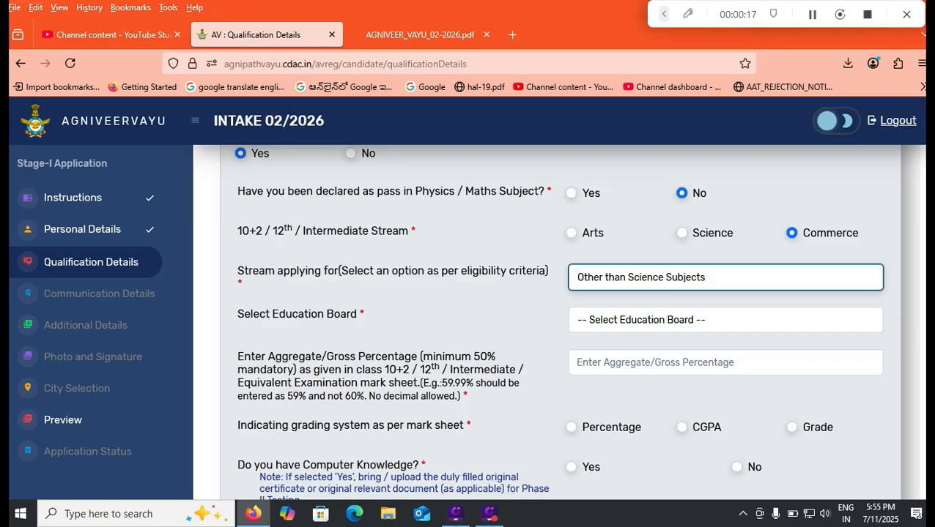
Select Board of Secondary Education, Andhra Pradesh as the education board.
left_click(725, 320)
scroll(608, 219, "down", 1)
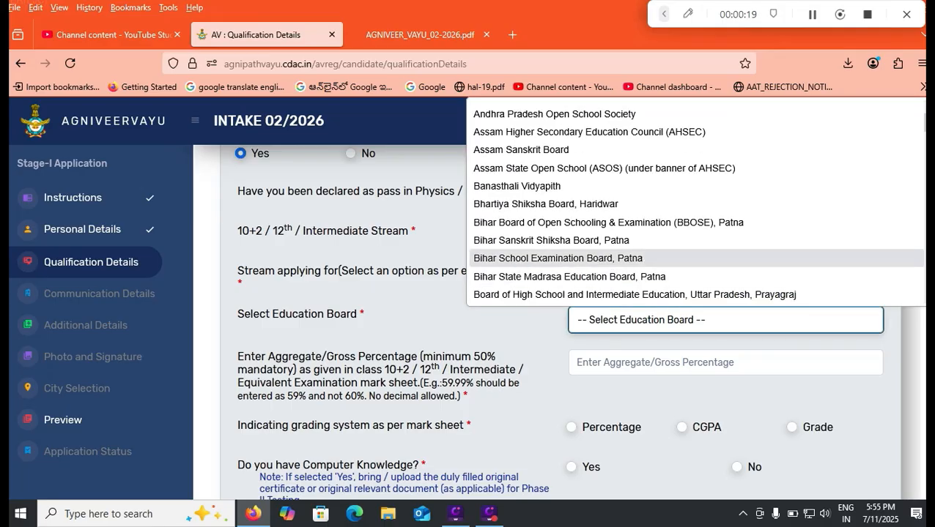
scroll(608, 220, "down", 3)
scroll(608, 191, "down", 6)
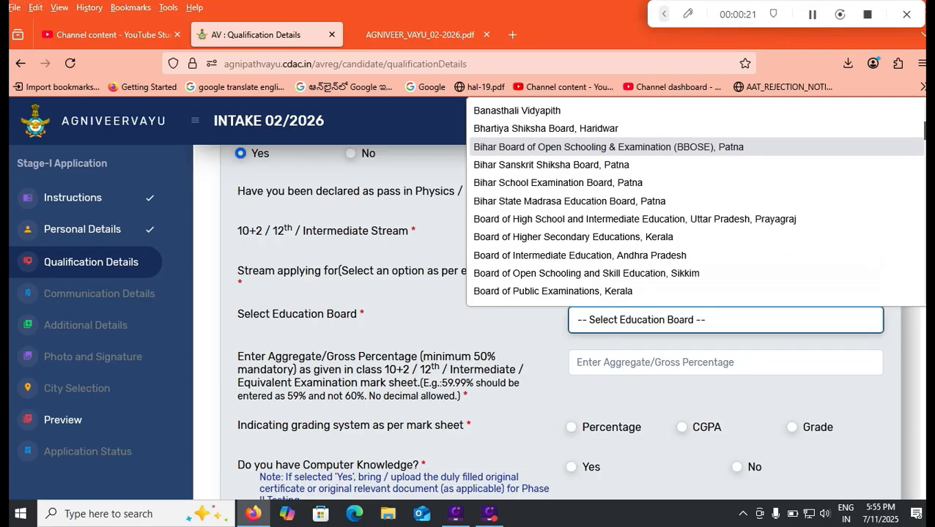
left_click(608, 257)
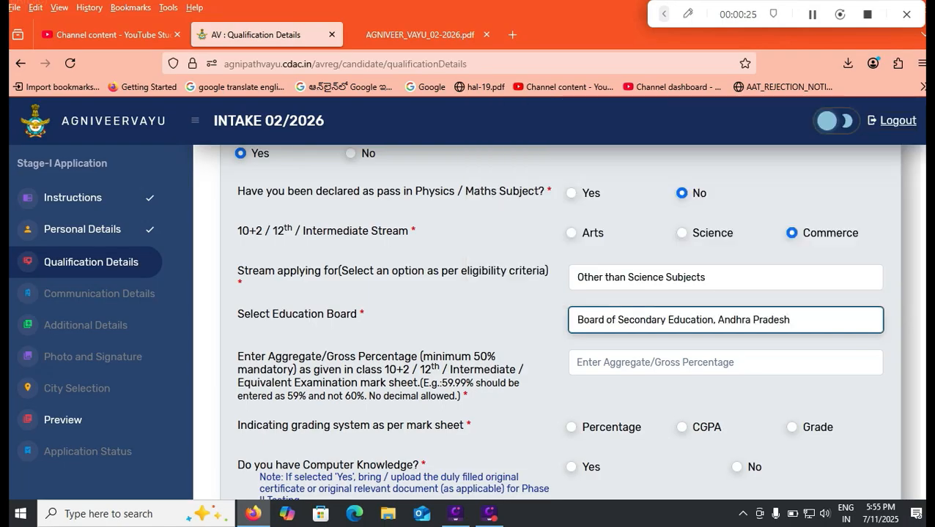
Enter 80 as the aggregate percentage and choose Percentage as the mark sheet's grading system.
scroll(644, 322, "down", 1)
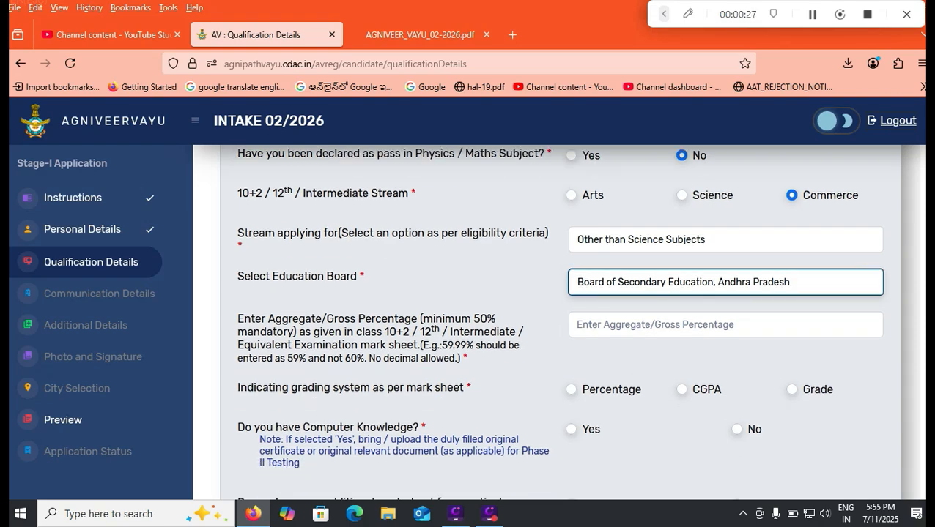
left_click(644, 324)
type("80")
key("BackSpace")
key("BackSpace")
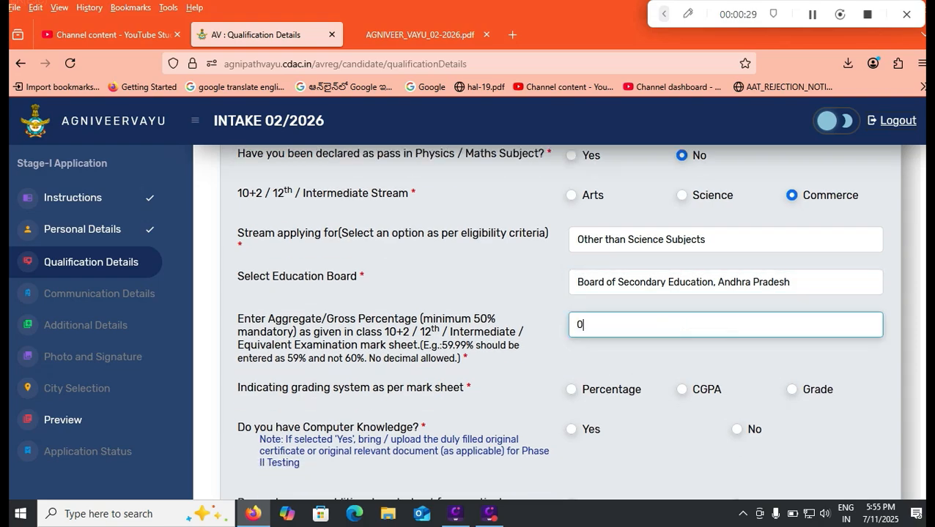
type("80")
left_click(571, 389)
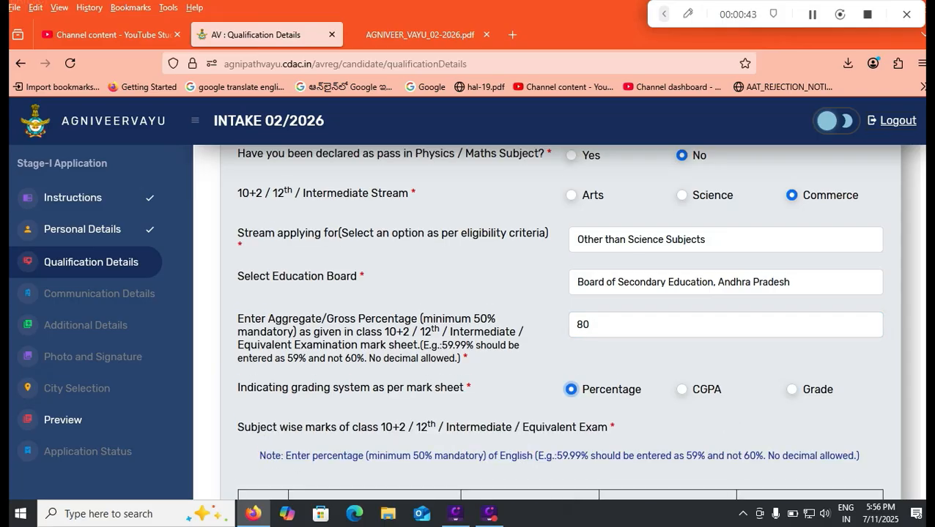
Try CGPA as the grading system, with English obtained CGPA 8.5 and total CGPA 9.5.
scroll(558, 322, "down", 3)
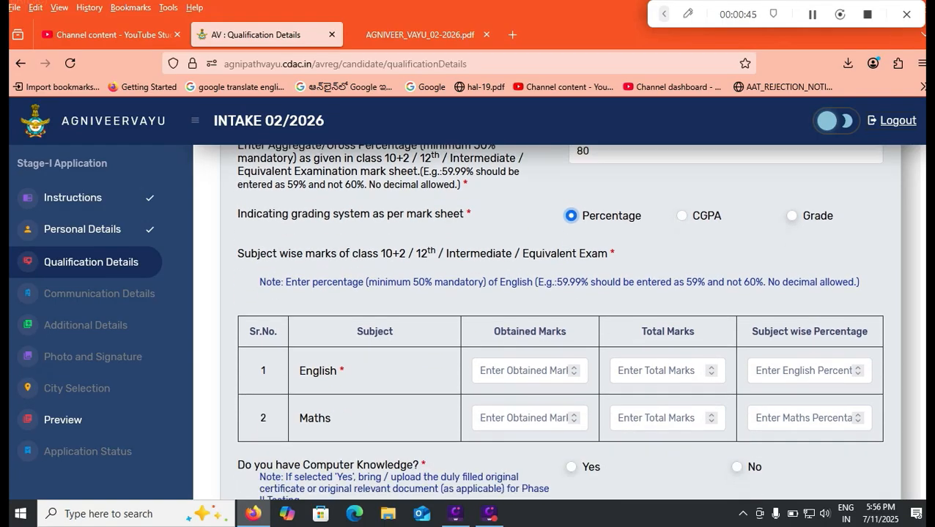
left_click(682, 216)
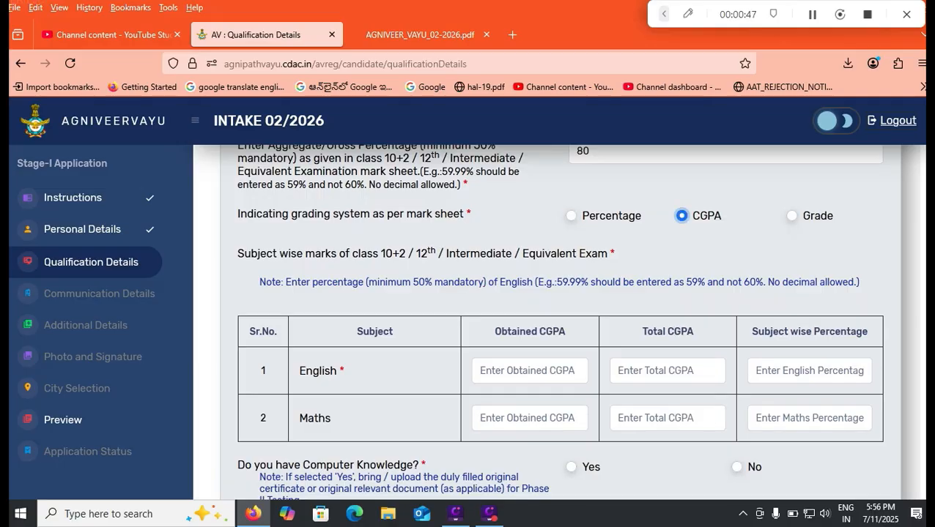
scroll(557, 323, "up", 3)
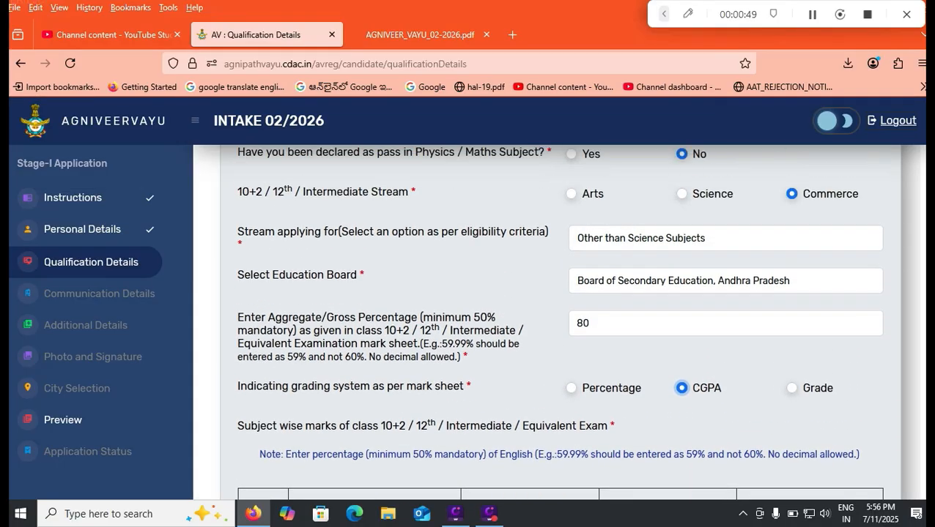
scroll(557, 322, "down", 3)
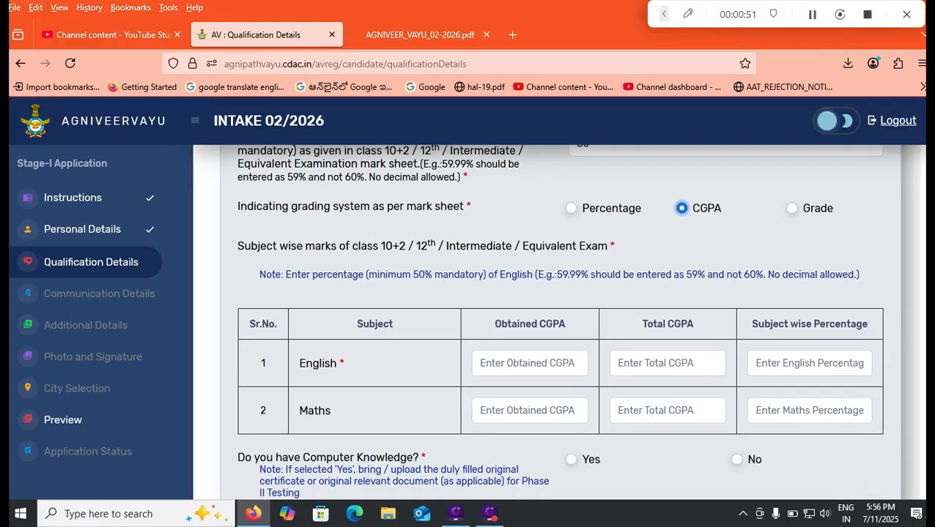
left_click(530, 364)
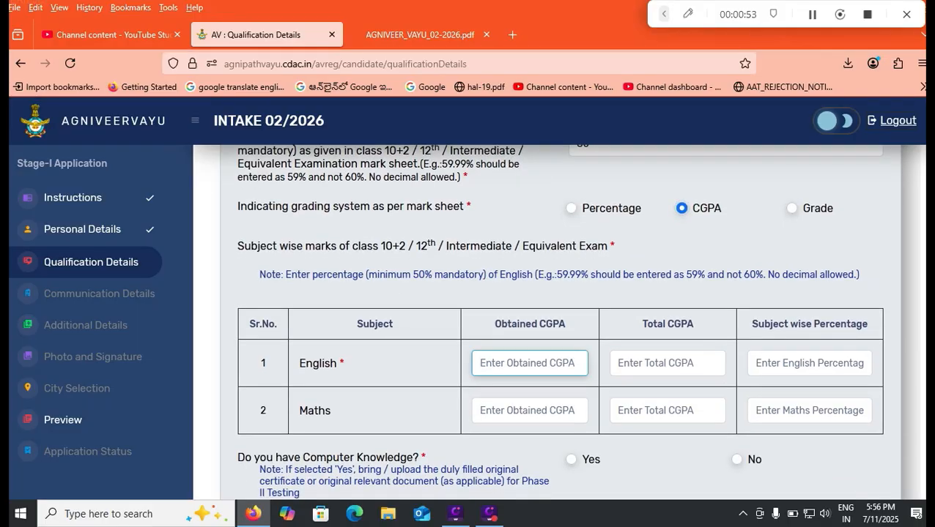
type("8.5")
key("Tab")
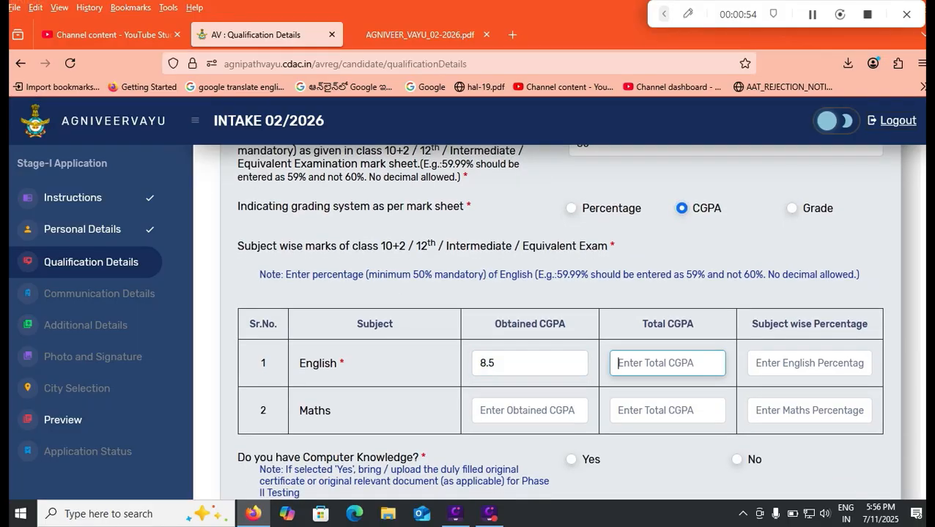
type("8")
key("BackSpace")
type("9.5")
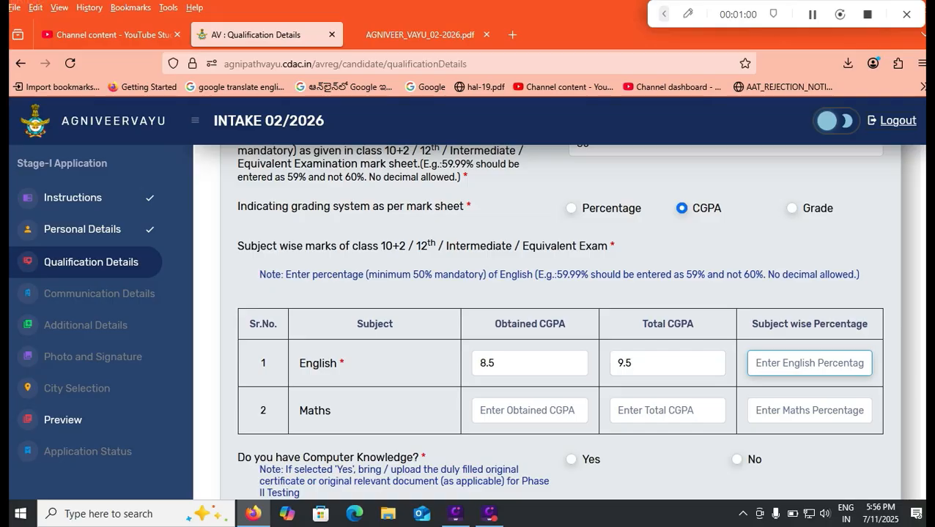
Switch the grading system to Percentage and enter English obtained marks 80 and total marks 100.
left_click(571, 209)
left_click(523, 364)
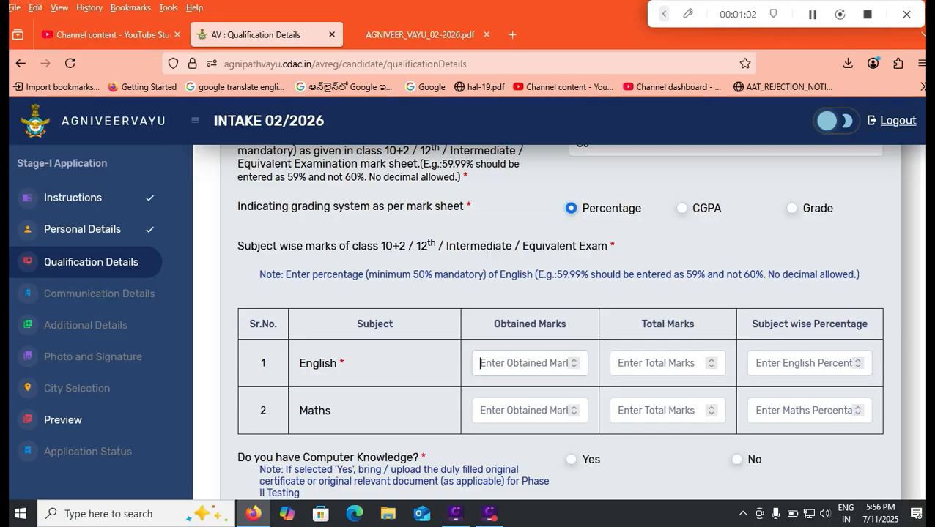
type("80")
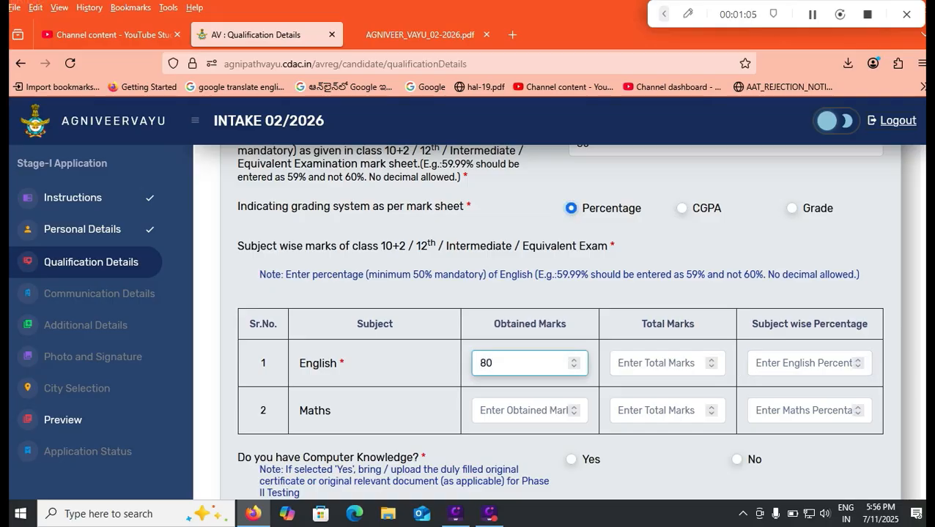
key("Tab")
type("100")
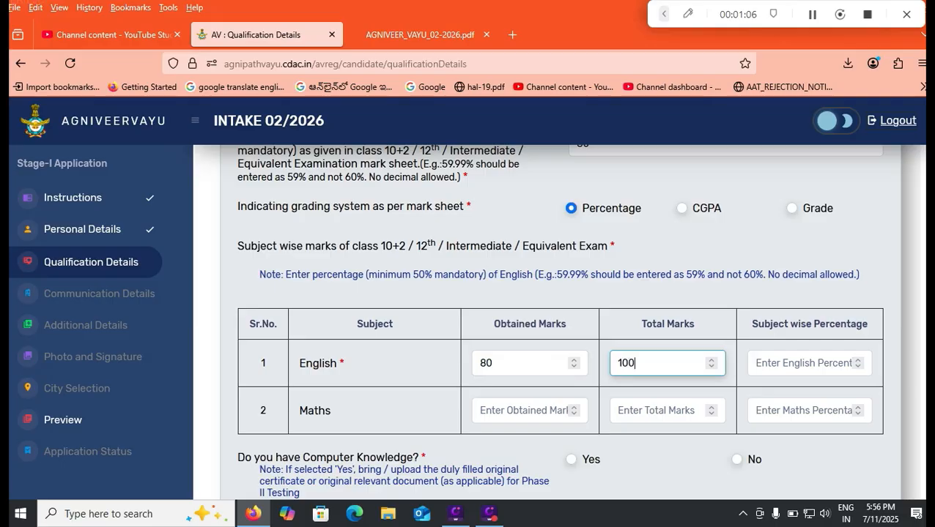
Answer Yes to passing Physics / Maths, select the Science stream and choose Science Subjects as the stream applying for.
scroll(561, 322, "up", 5)
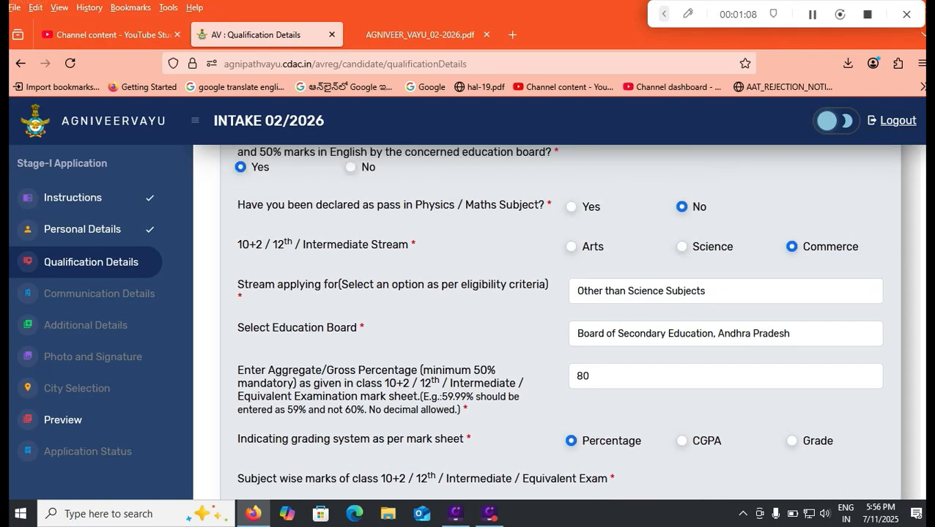
scroll(560, 322, "up", 2)
left_click(572, 291)
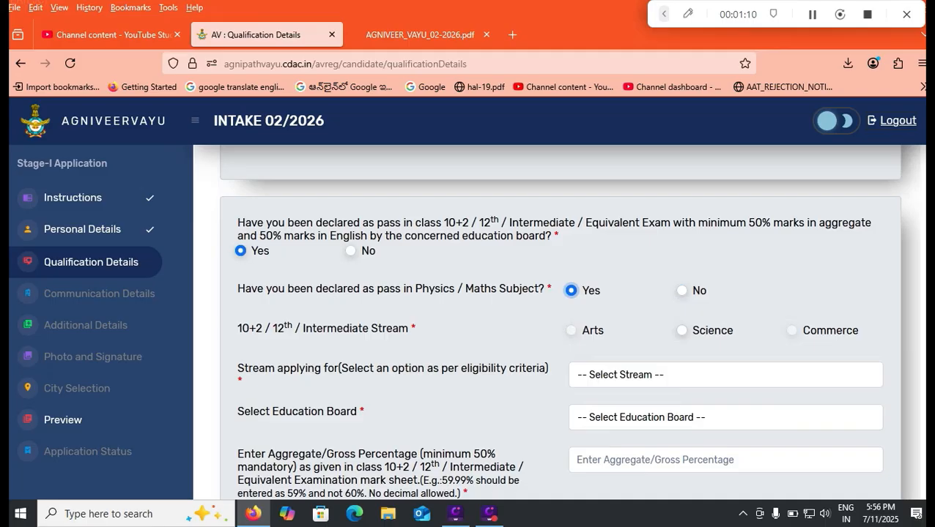
left_click(681, 331)
left_click(725, 375)
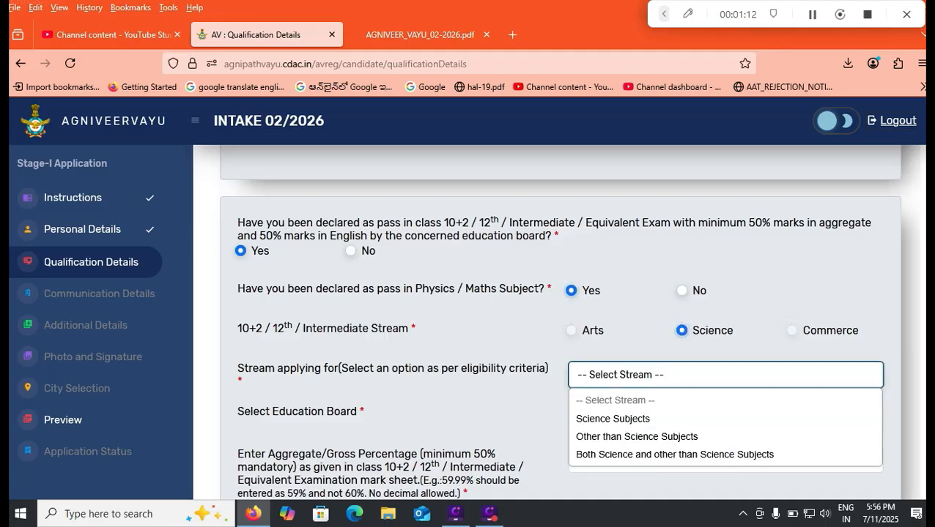
left_click(613, 419)
scroll(556, 322, "down", 3)
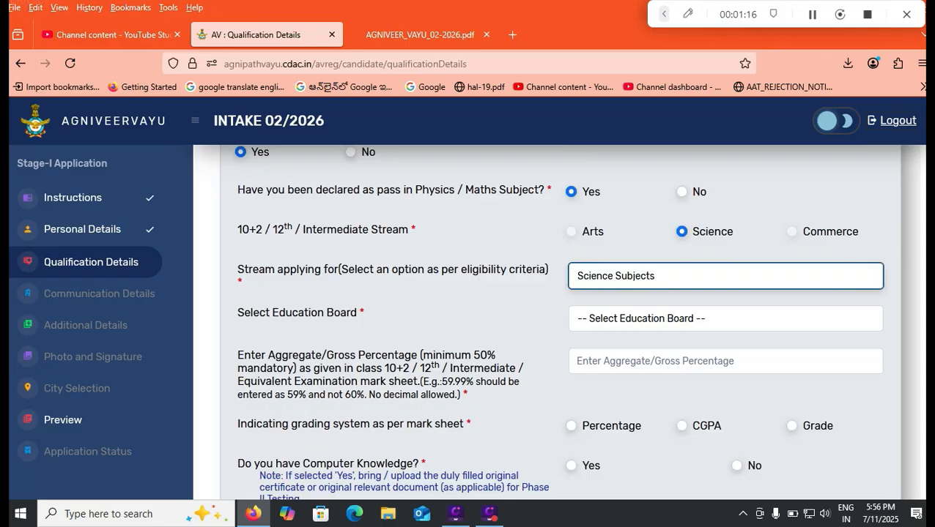
left_click(725, 276)
left_click(542, 330)
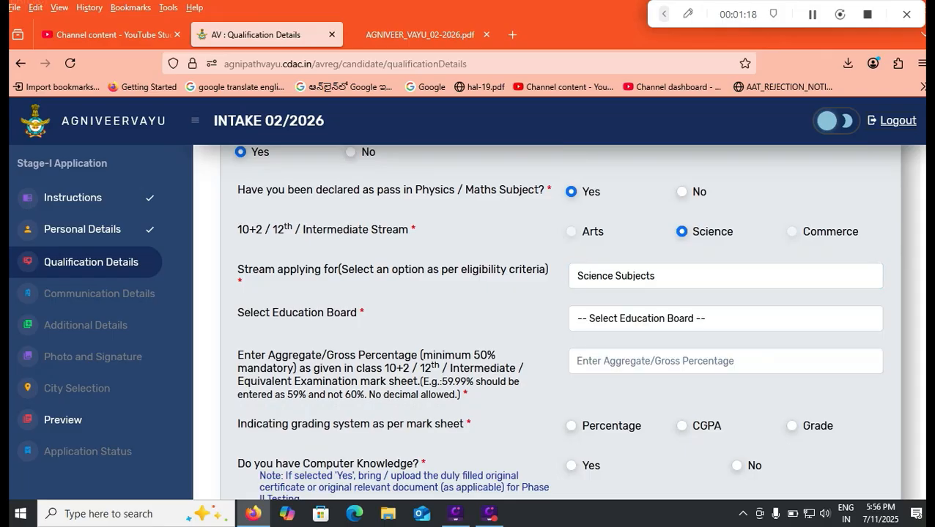
Select Board of Secondary Education, Andhra Pradesh as the education board and enter 80 as the aggregate percentage.
left_click(725, 319)
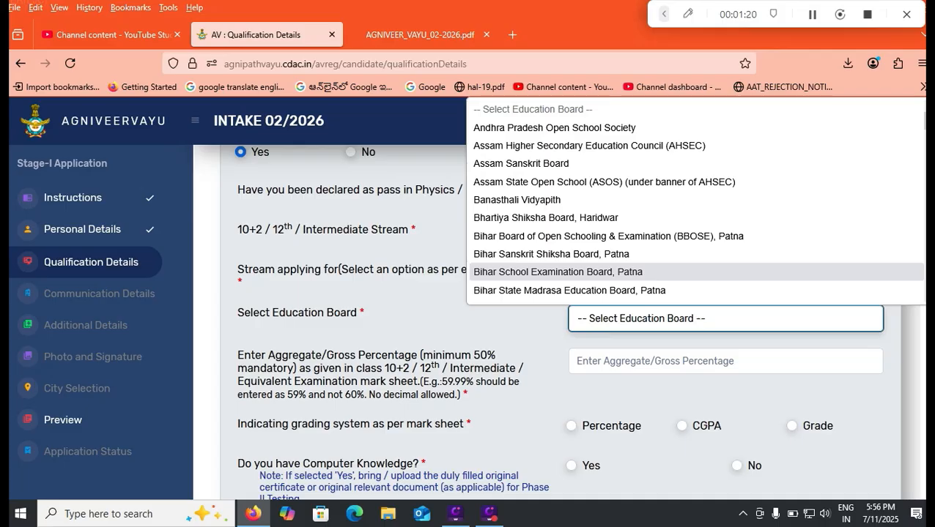
scroll(556, 272, "down", 3)
left_click(576, 253)
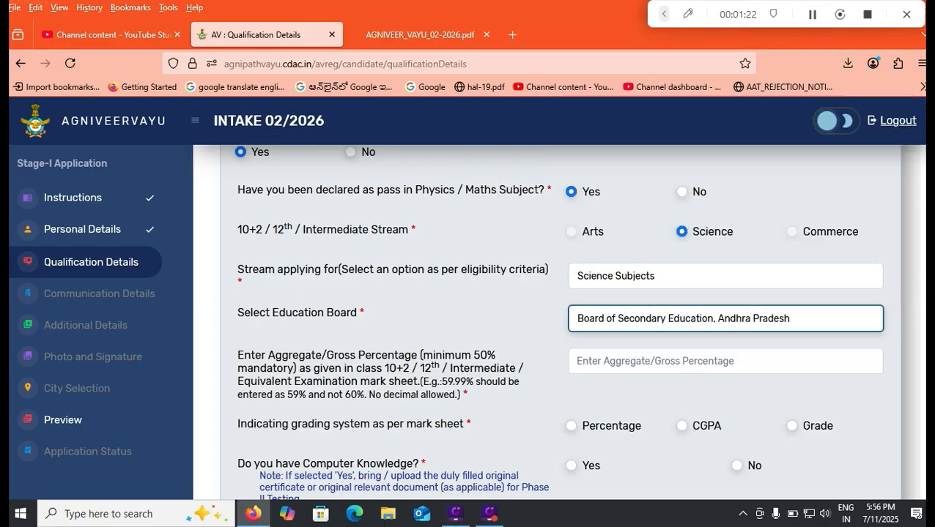
left_click(623, 361)
type("80")
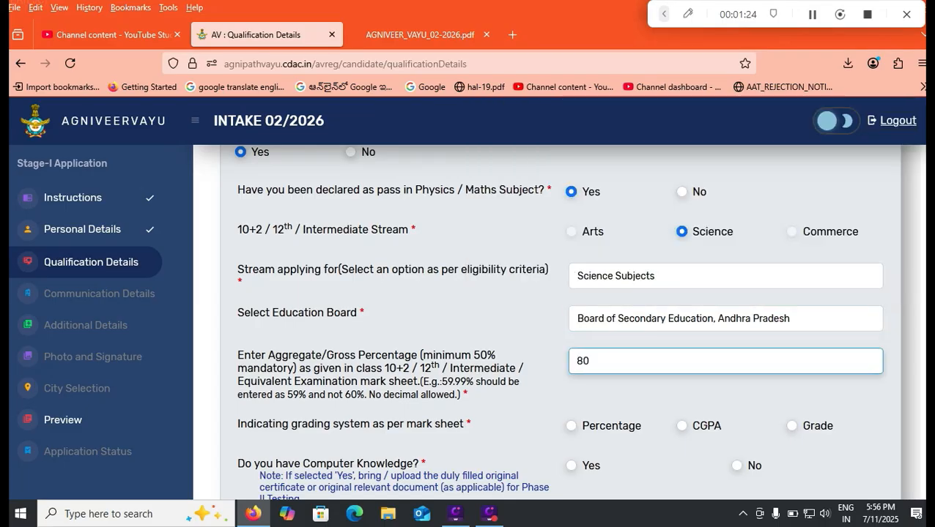
Try CGPA as the grading system and look over the subject-wise marks table.
scroll(557, 322, "down", 2)
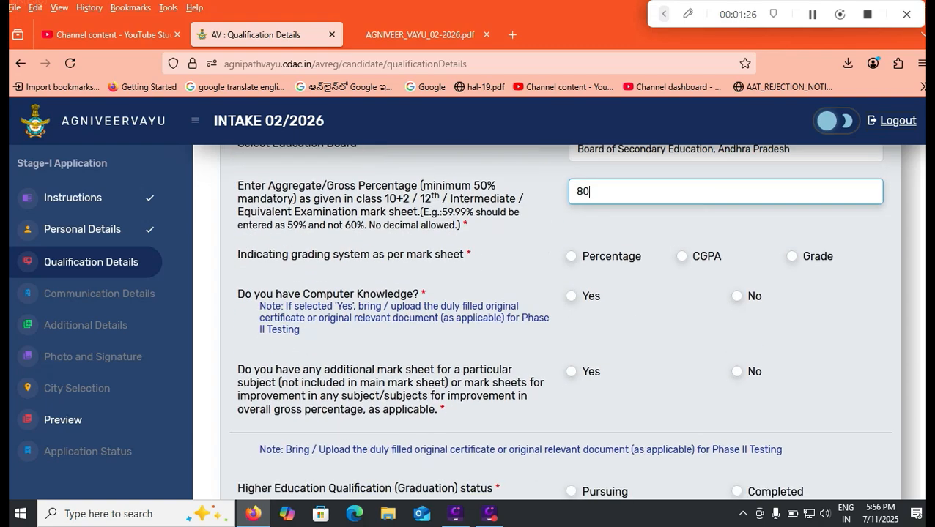
left_click(681, 257)
scroll(682, 257, "down", 1)
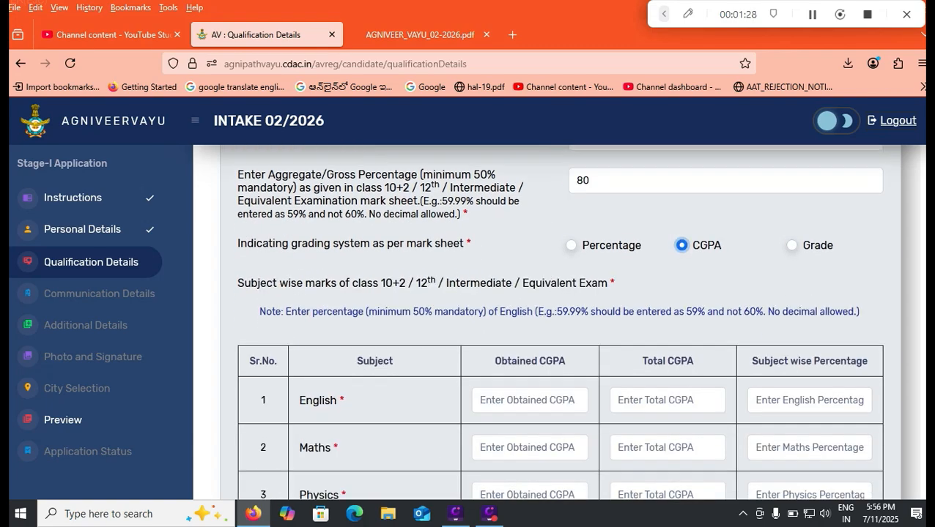
scroll(557, 322, "down", 2)
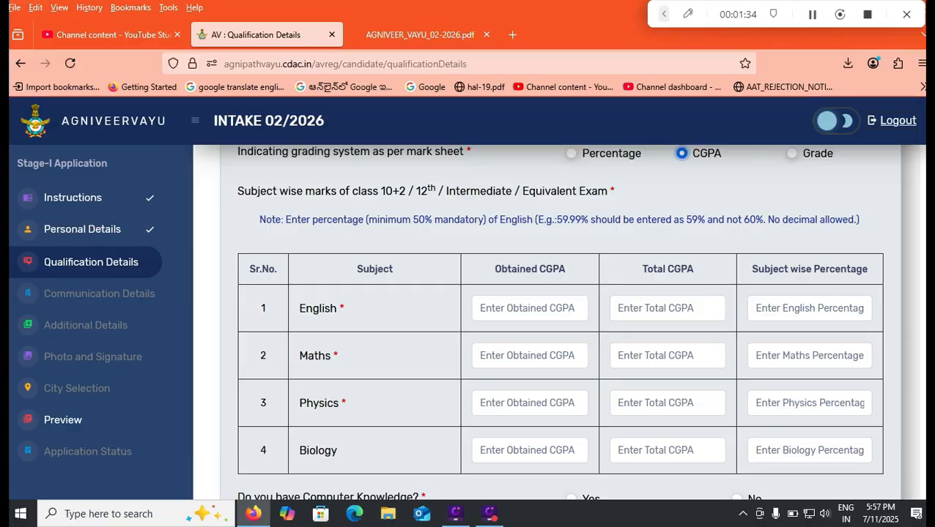
scroll(559, 322, "up", 1)
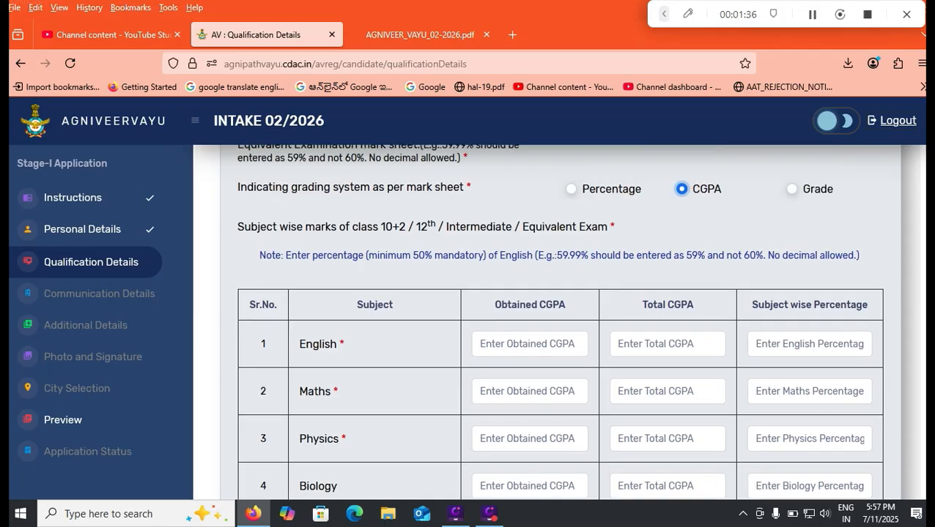
left_click(530, 344)
left_click(667, 344)
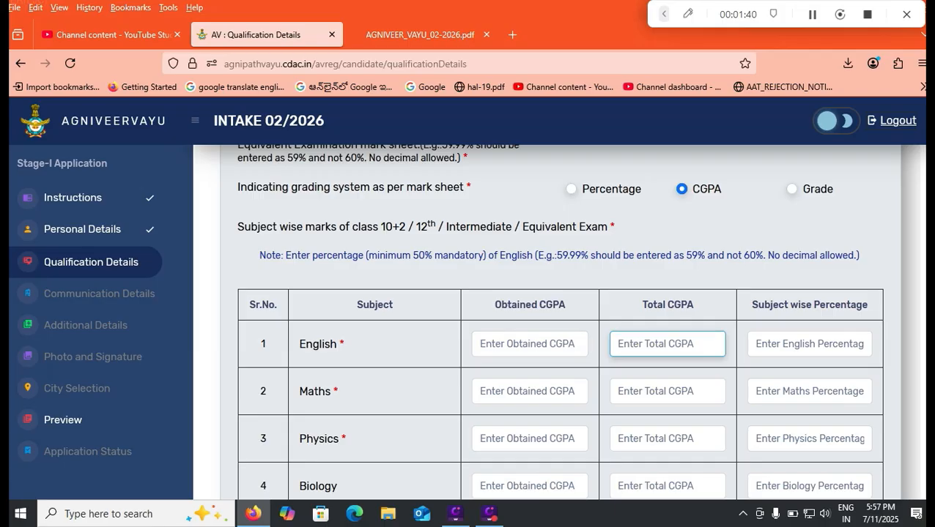
Choose Percentage as the grading system and enter English marks 80 out of 100 with 80 percent.
left_click(571, 189)
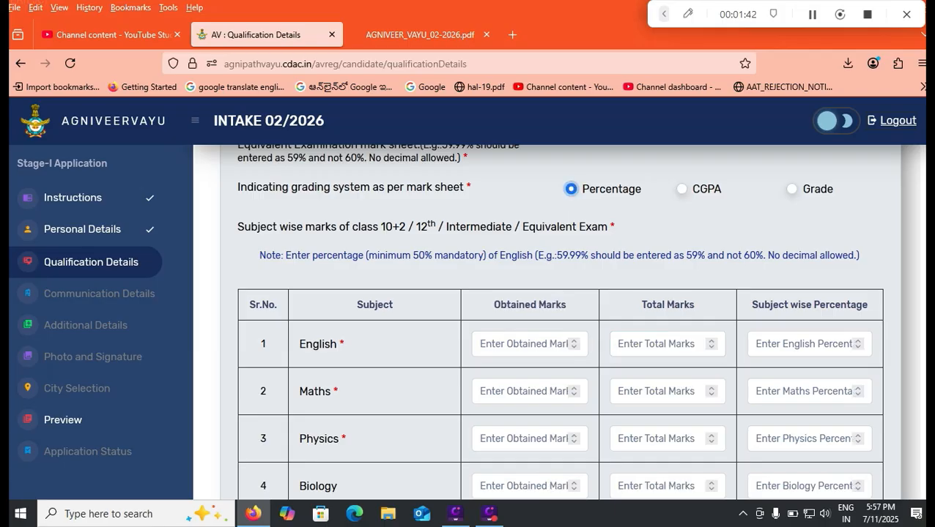
left_click(524, 344)
type("80")
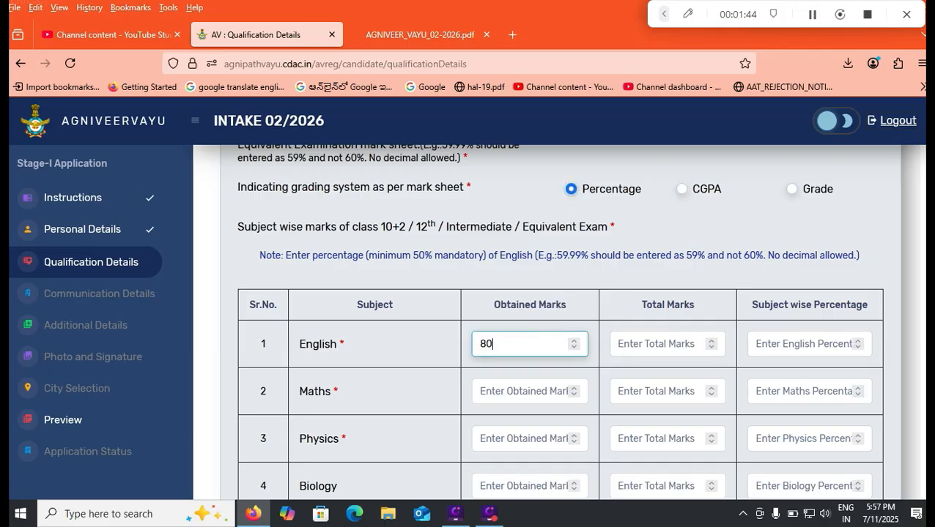
key("Tab")
type("100")
key("Tab")
type("80")
key("Tab")
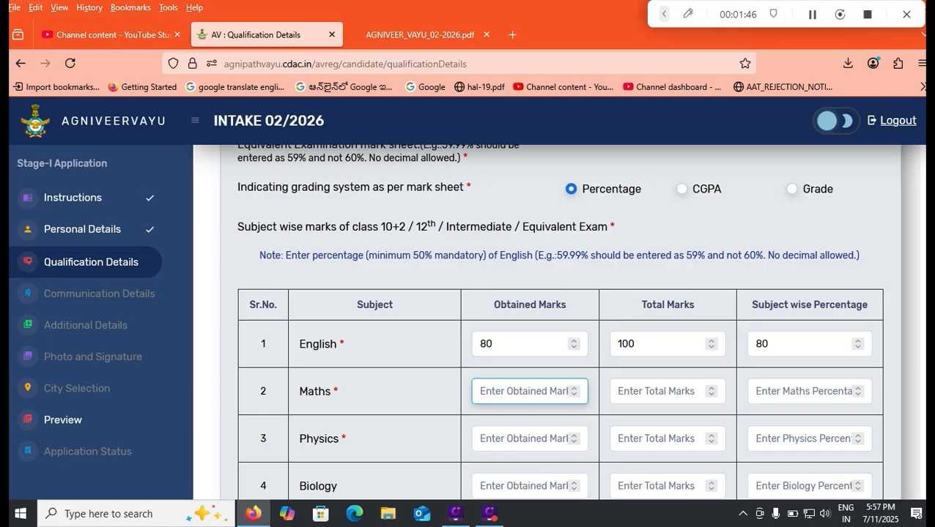
Enter Maths obtained marks 125 and total marks 150, leaving the Maths percentage blank.
type("125")
key("Tab")
type("150")
key("Tab")
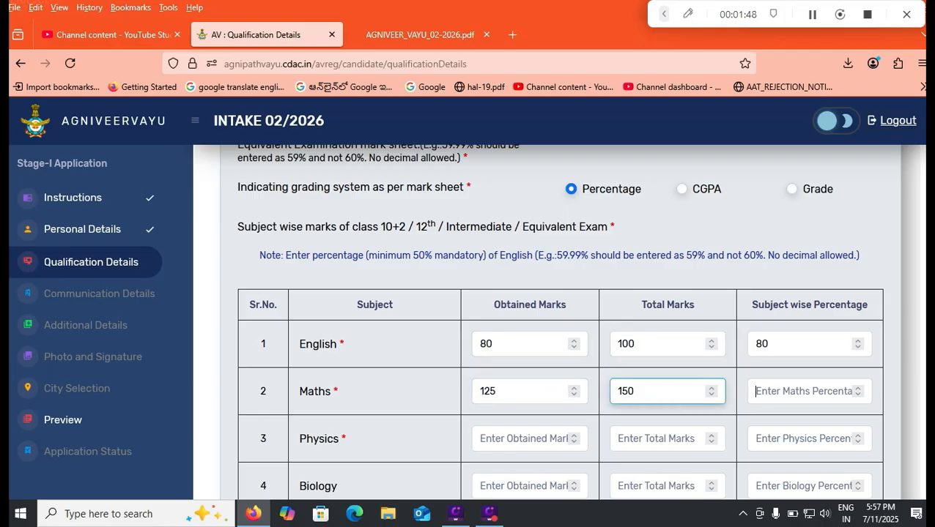
key("Tab")
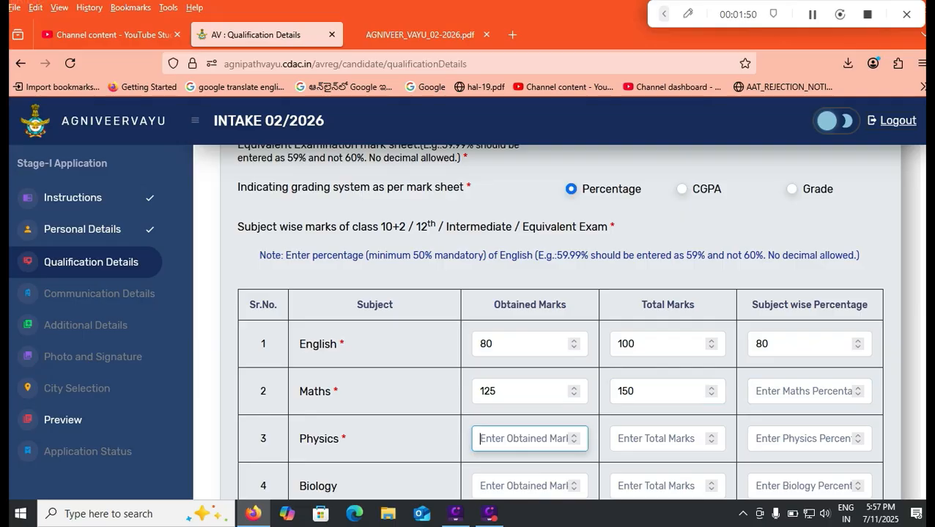
scroll(560, 323, "down", 4)
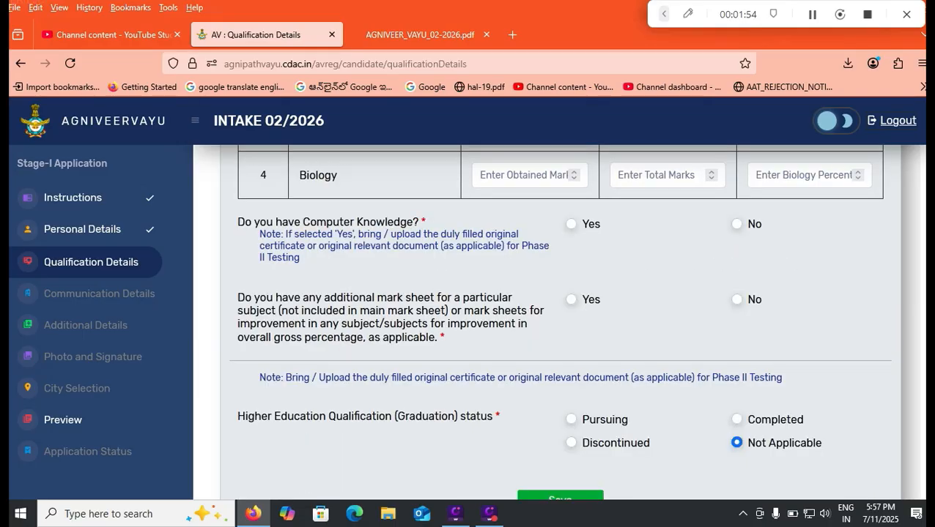
Answer Yes to computer knowledge with type Intermediate, and answer No to having an additional mark sheet.
left_click(571, 224)
left_click(630, 304)
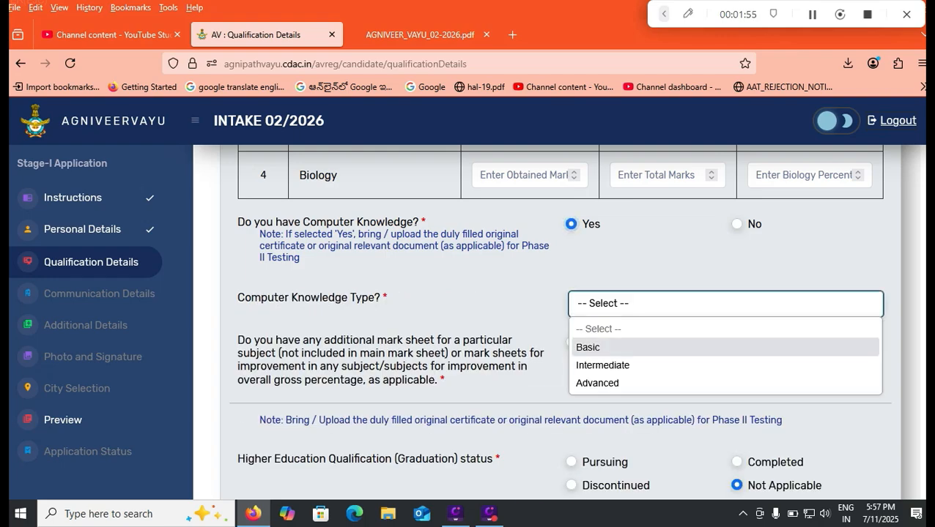
left_click(601, 364)
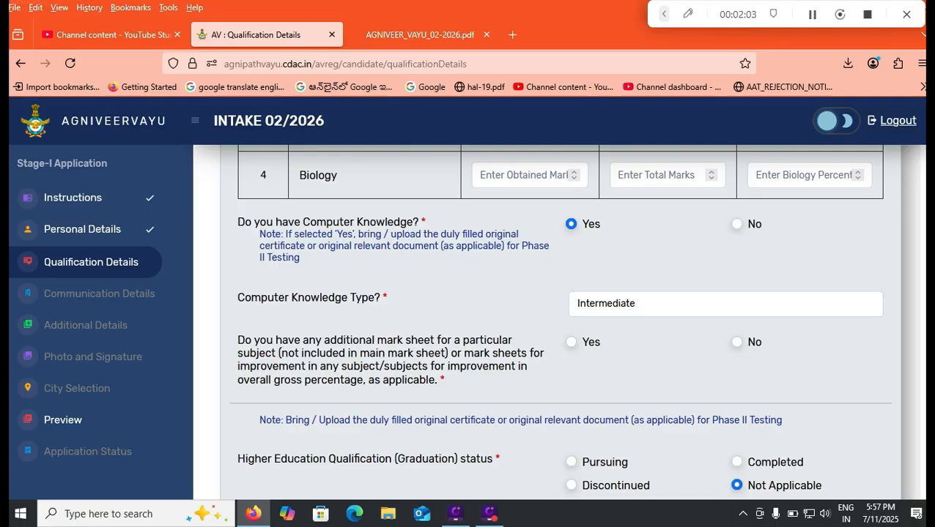
left_click(737, 342)
Try Pursuing, Completed and Discontinued as the graduation status and set it back to Not Applicable.
scroll(736, 342, "down", 2)
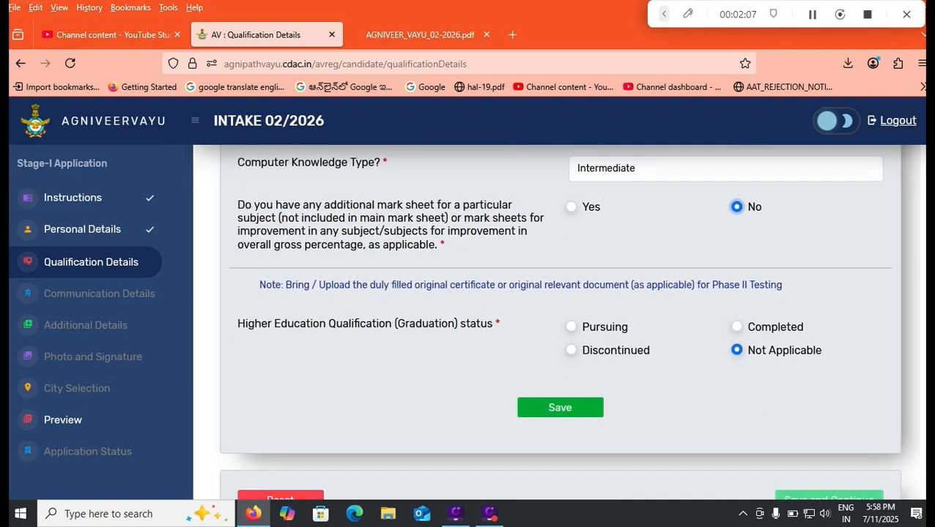
left_click(572, 327)
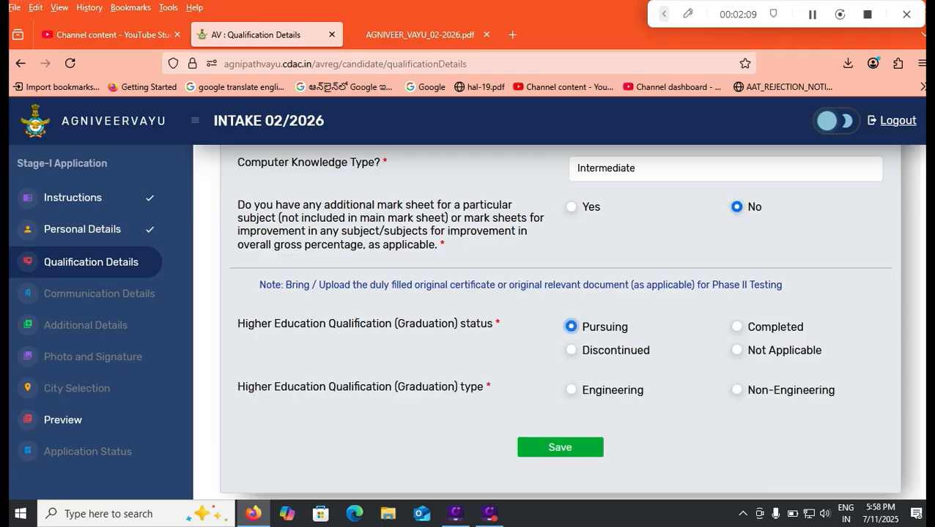
left_click(736, 327)
double_click(572, 350)
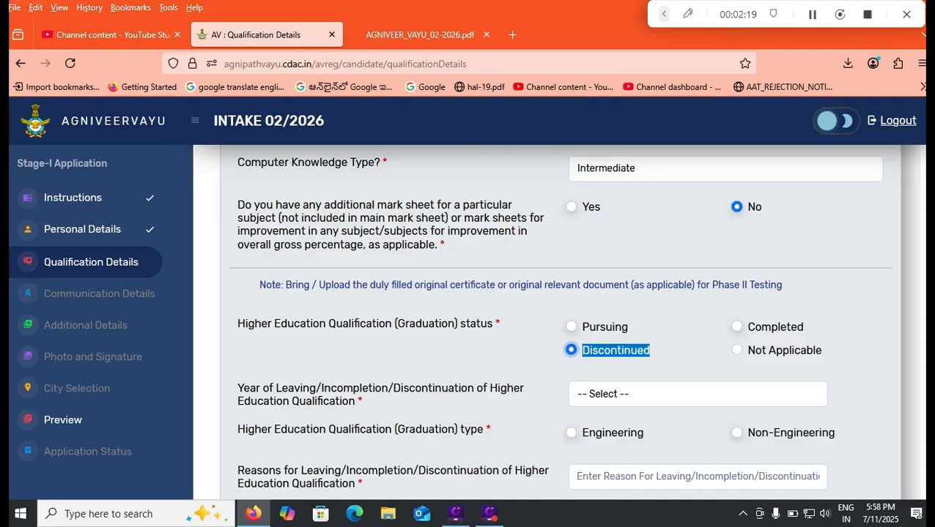
left_click(737, 350)
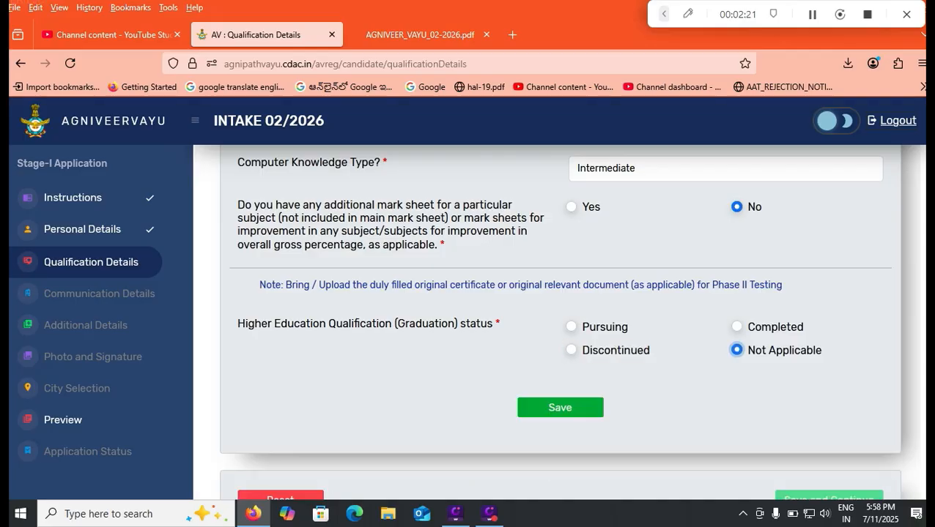
Try the Completed graduation status with Engineering and Non-Engineering types, try Discontinued, and return the status to Not Applicable.
left_click(737, 327)
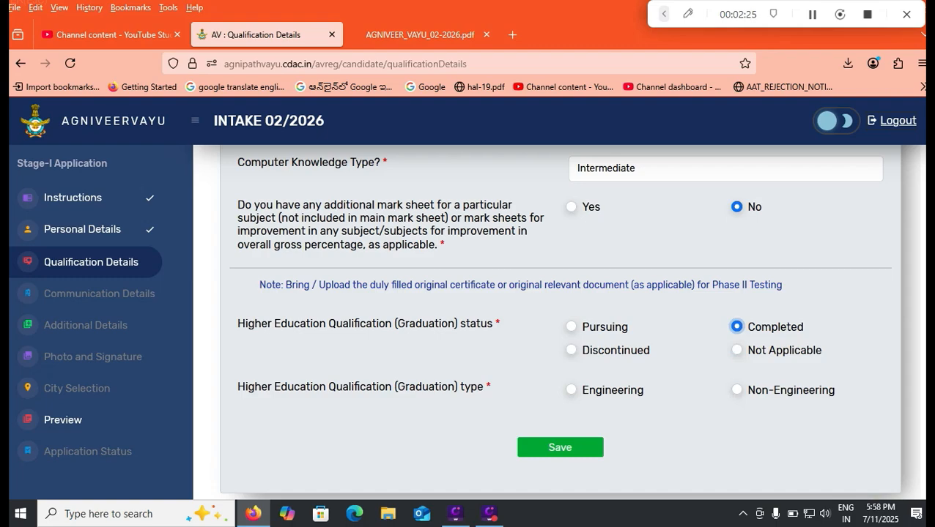
left_click(571, 390)
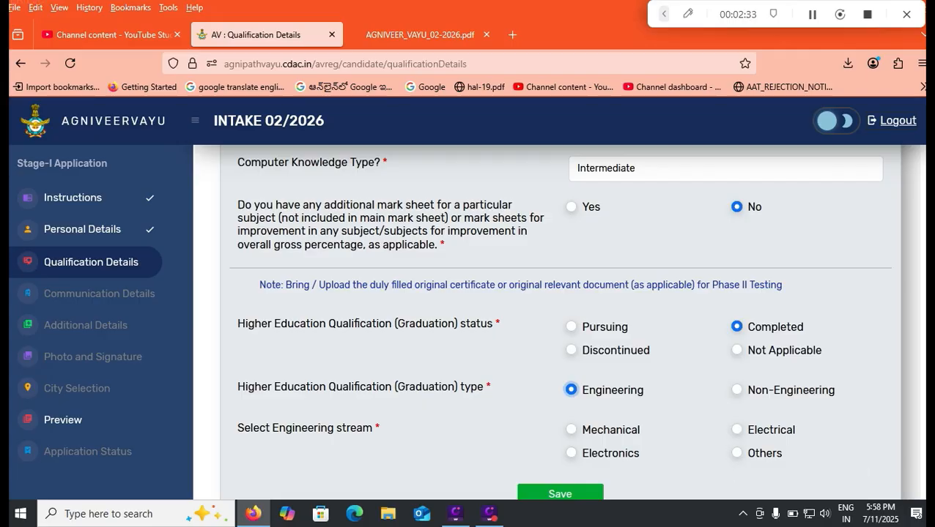
left_click(737, 390)
scroll(559, 322, "down", 1)
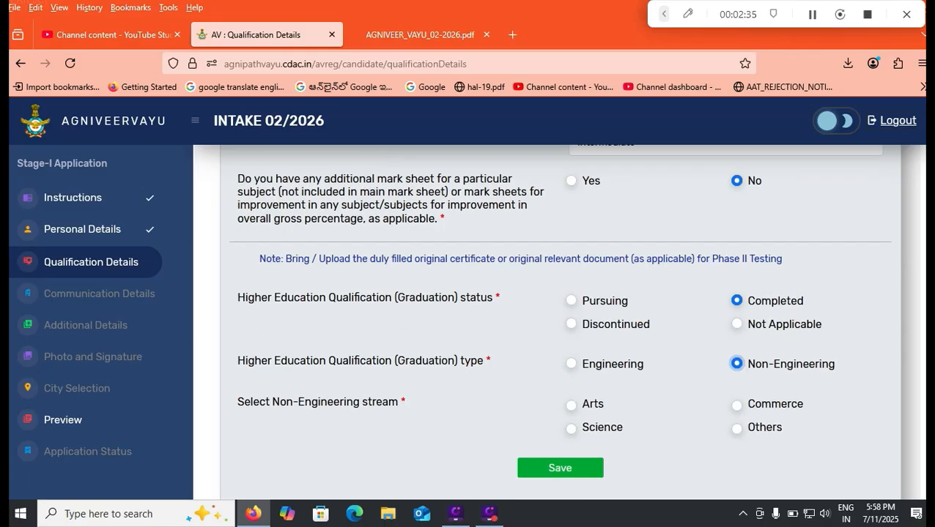
left_click(571, 296)
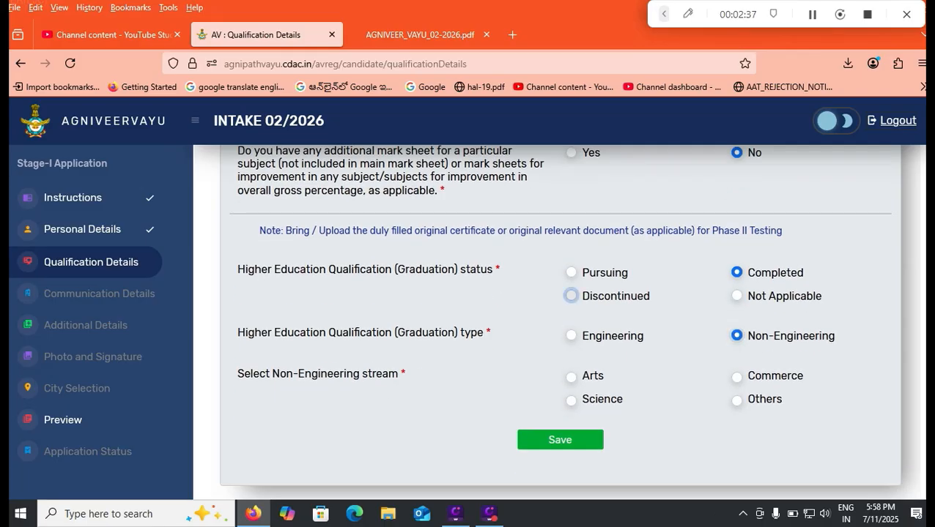
scroll(559, 322, "down", 1)
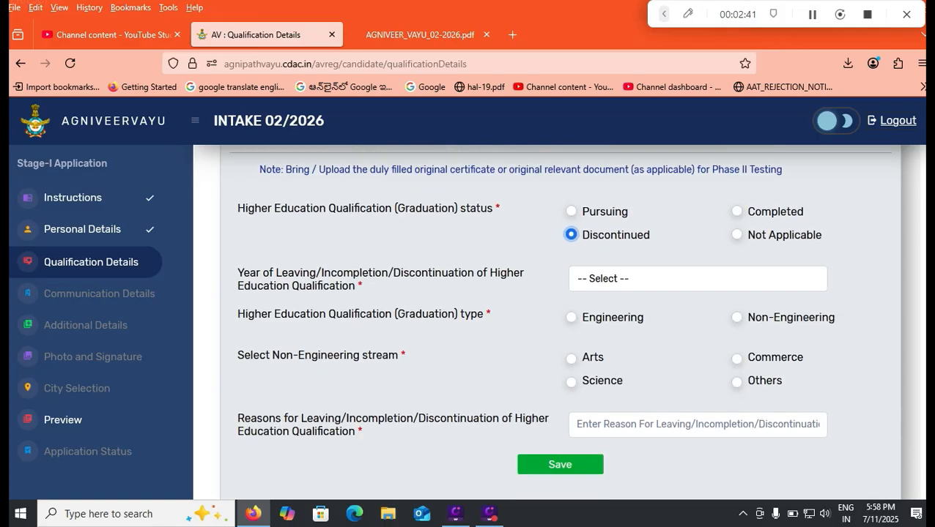
left_click(737, 234)
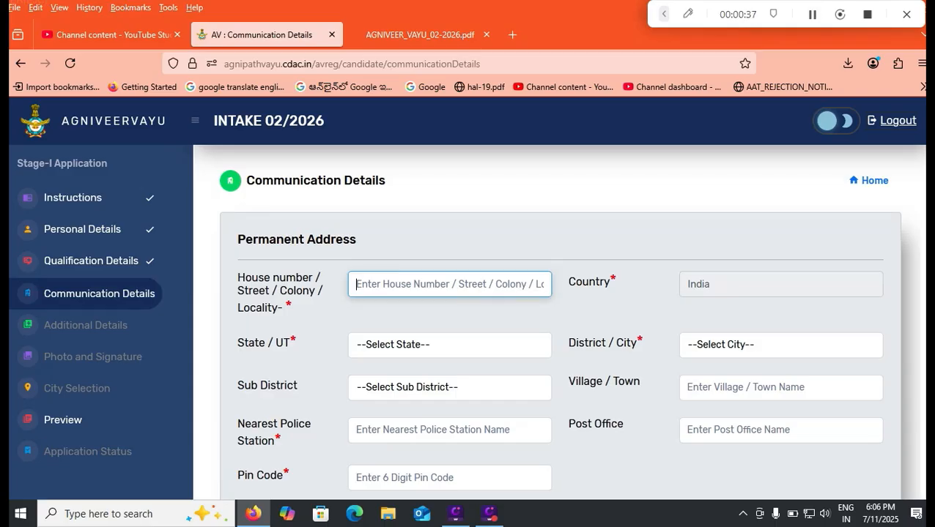
Select Andhra Pradesh as the permanent address state and look through the district and sub-district options.
left_click(449, 345)
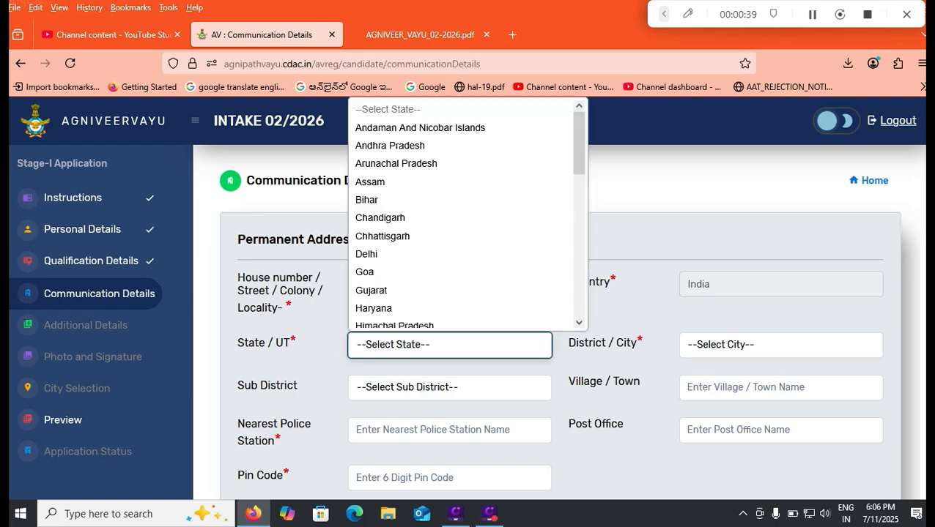
left_click(399, 138)
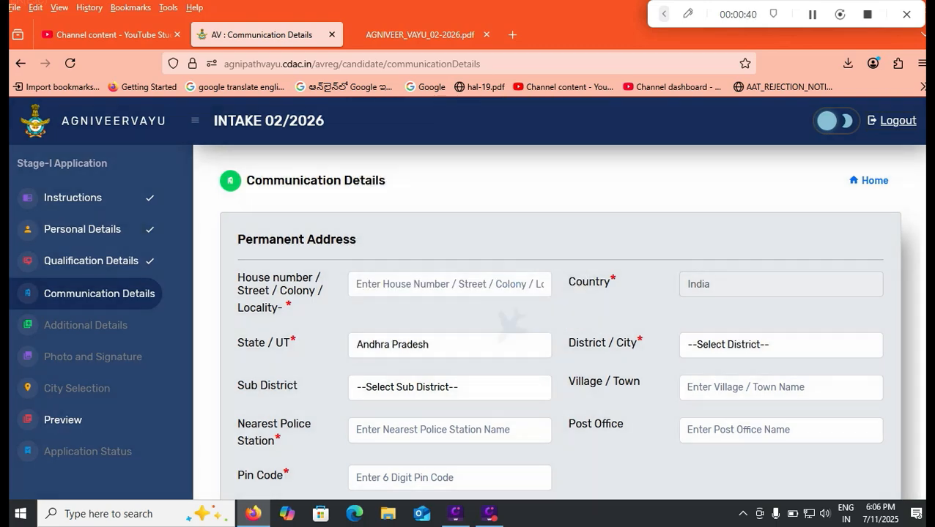
left_click(733, 345)
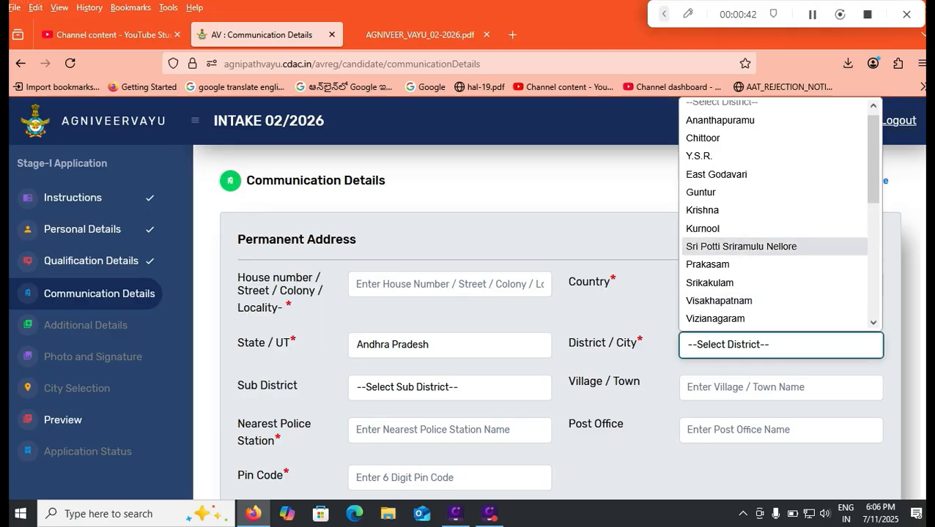
scroll(732, 246, "down", 5)
left_click(636, 308)
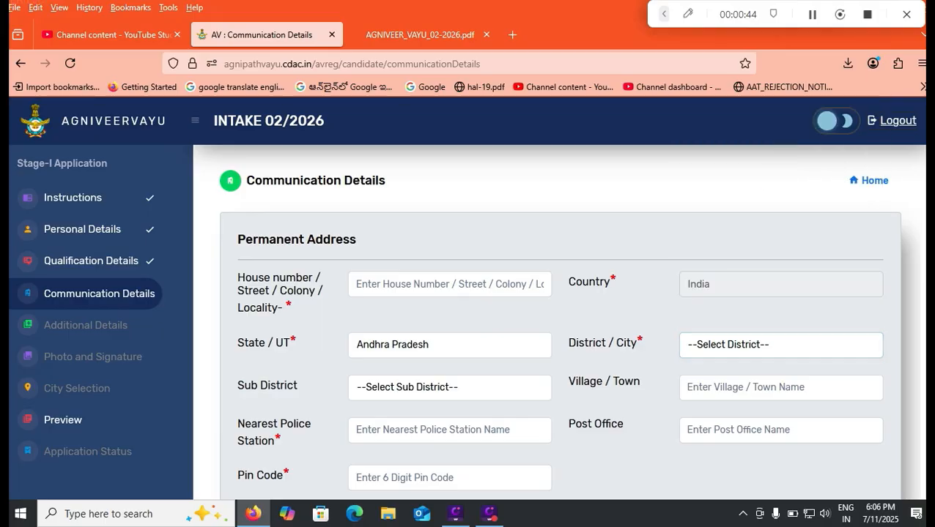
left_click(449, 388)
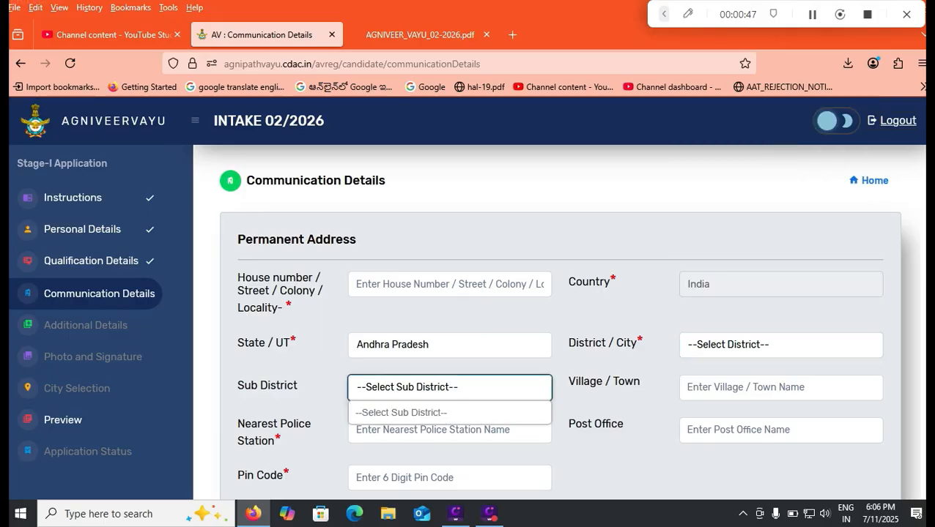
left_click(617, 404)
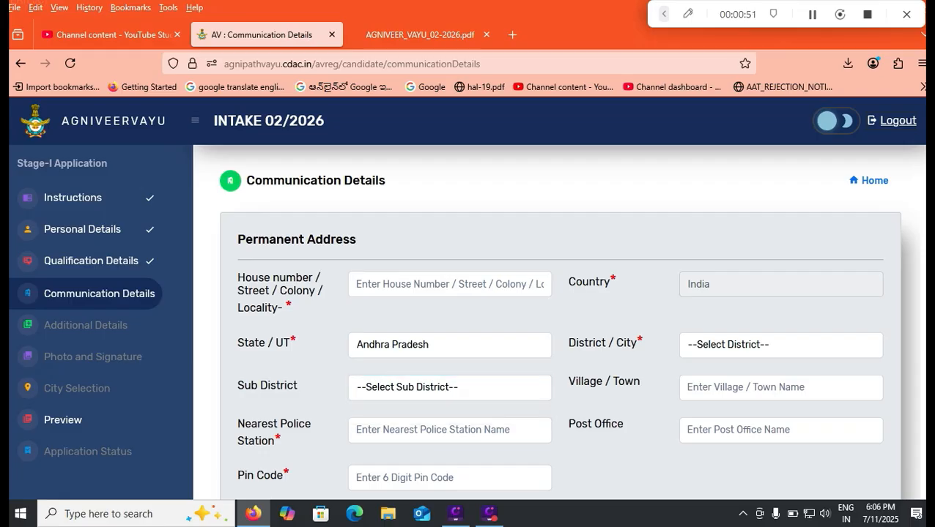
Look over the remaining permanent address fields, the Aadhaar card section and the communication address section.
scroll(560, 323, "down", 1)
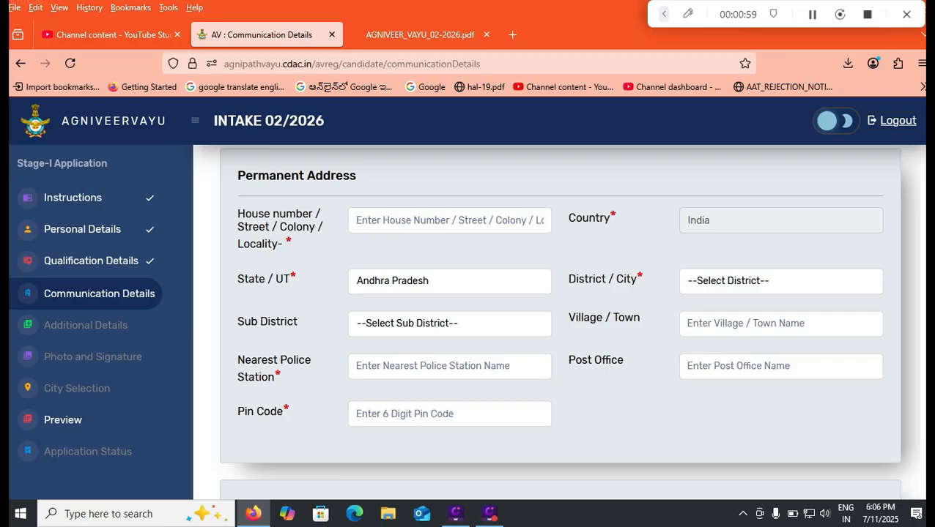
scroll(568, 322, "down", 2)
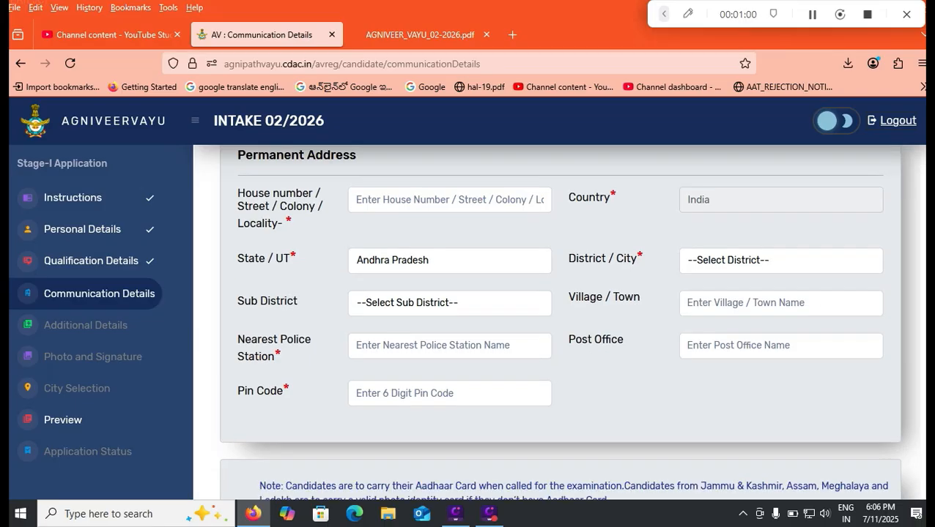
scroll(568, 322, "down", 1)
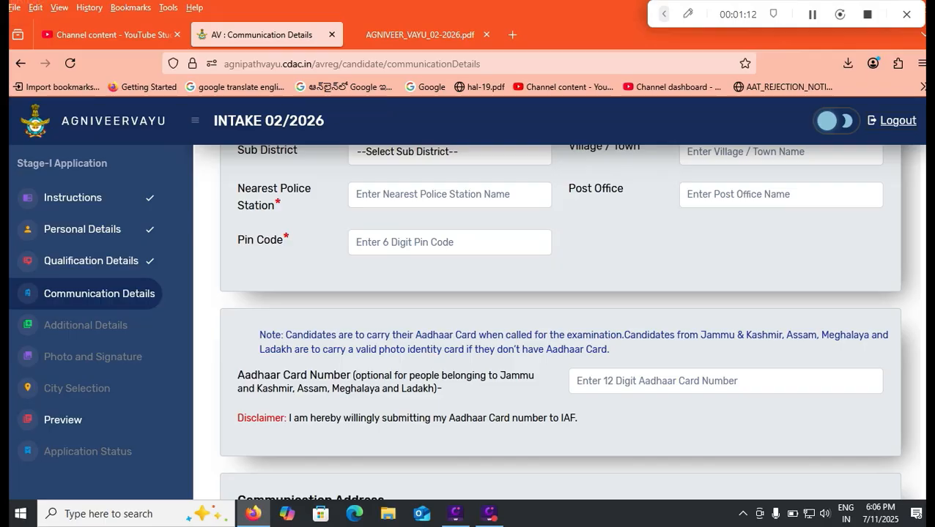
scroll(560, 322, "down", 5)
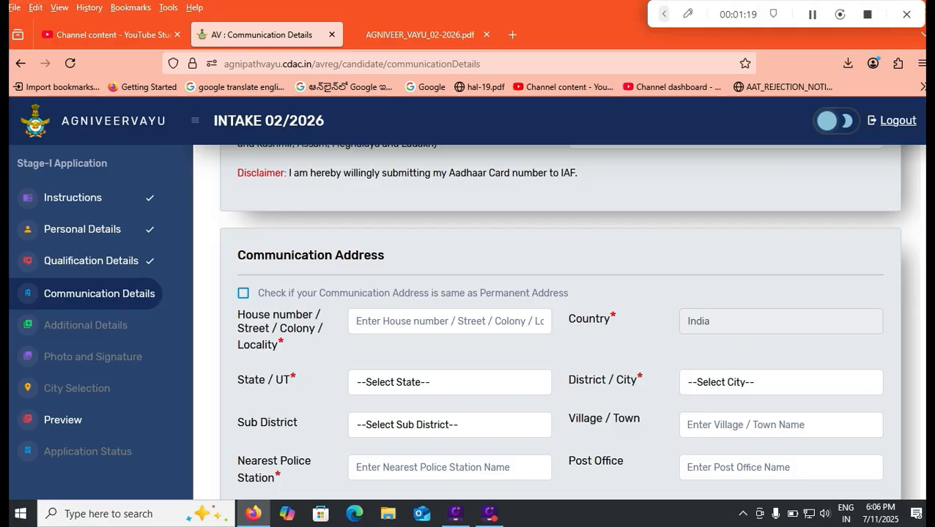
scroll(560, 323, "down", 4)
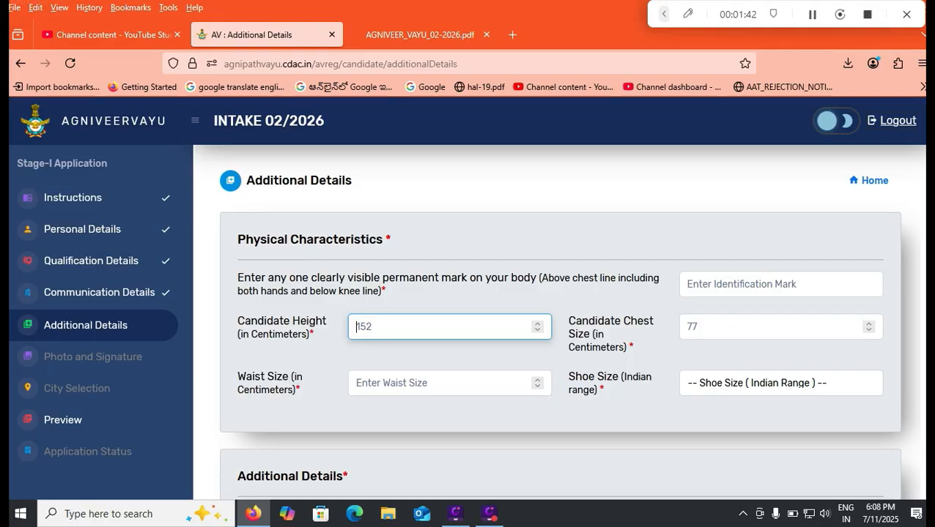
Enter RIGHT HAND as the visible permanent identification mark in the physical characteristics.
left_click(780, 285)
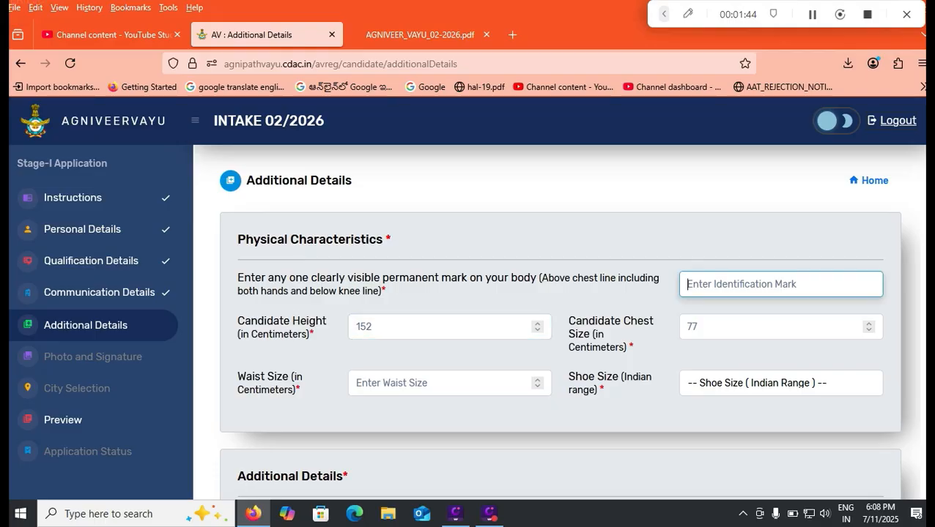
type("RIGHT HN")
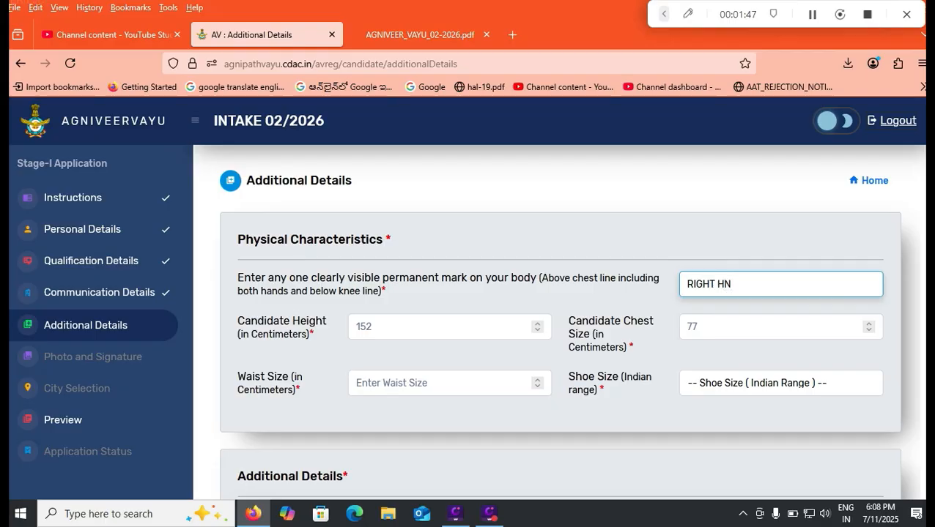
key("BackSpace")
type("AND")
Check the height standard in the AGNIVEER_VAYU_02-2026.pdf notification and set the candidate height to 153.8 cm.
left_click(419, 34)
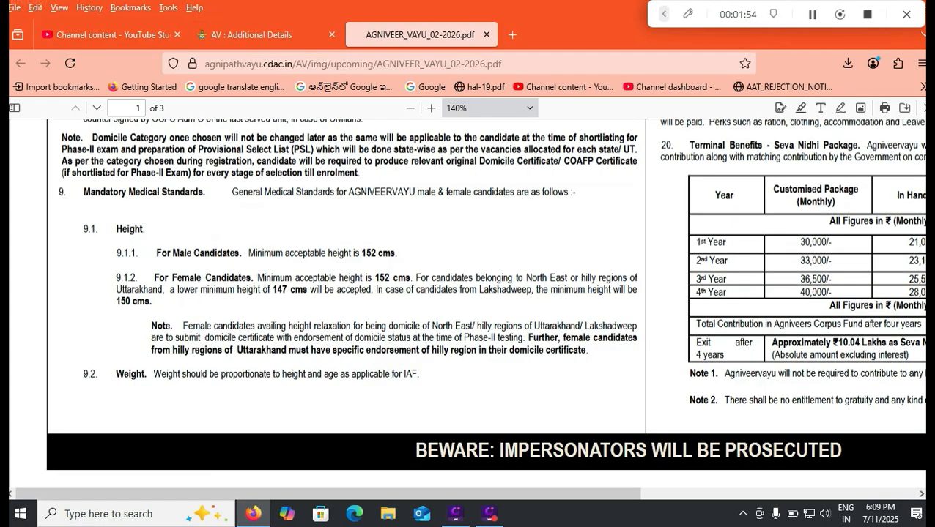
left_click(256, 34)
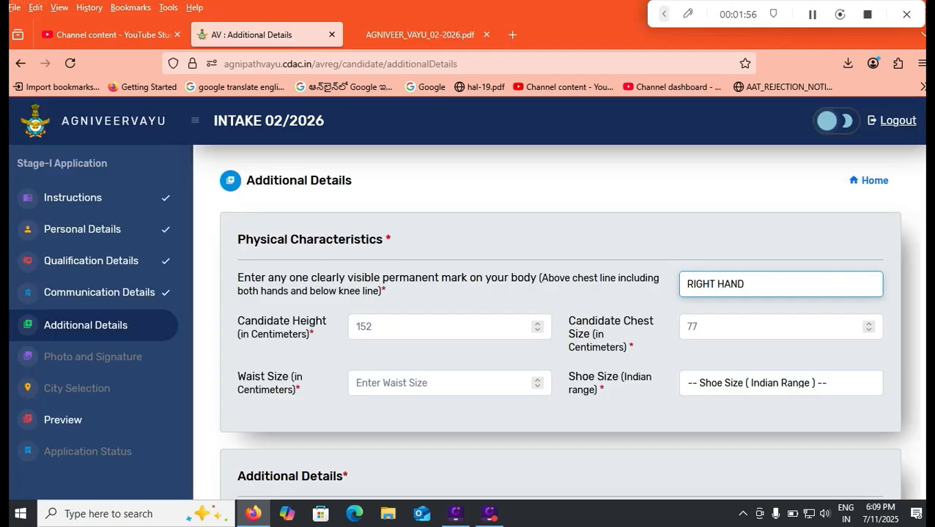
left_click(537, 324)
left_click(537, 324)
left_click(537, 324)
left_click(537, 324)
left_click(537, 324)
triple_click(537, 323)
triple_click(537, 324)
triple_click(537, 324)
triple_click(537, 324)
double_click(537, 324)
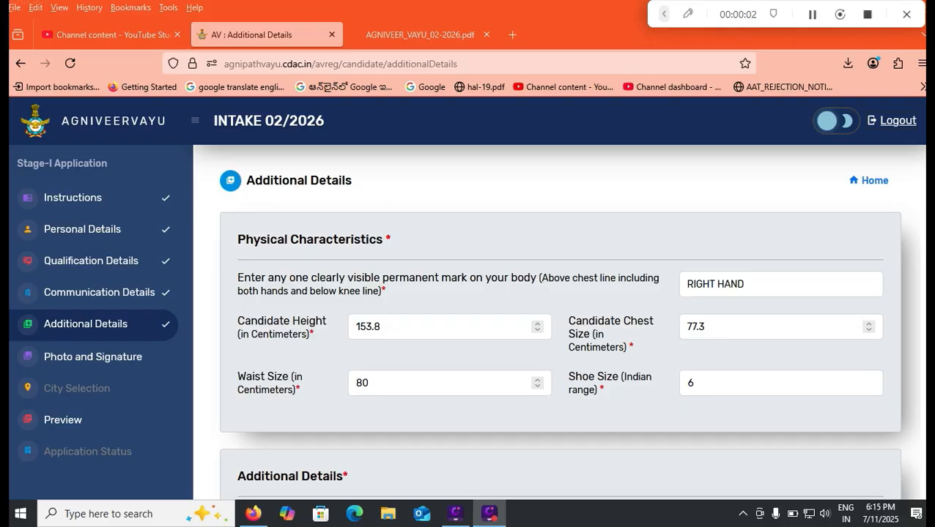
View the shoe size options, try Yes for the NCC certificate question, and set that answer back to No.
left_click(780, 383)
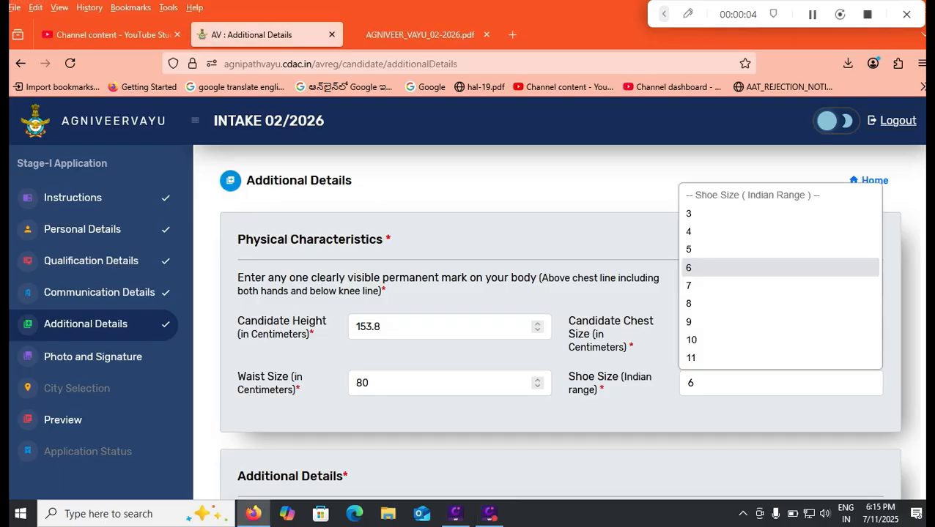
scroll(568, 322, "down", 3)
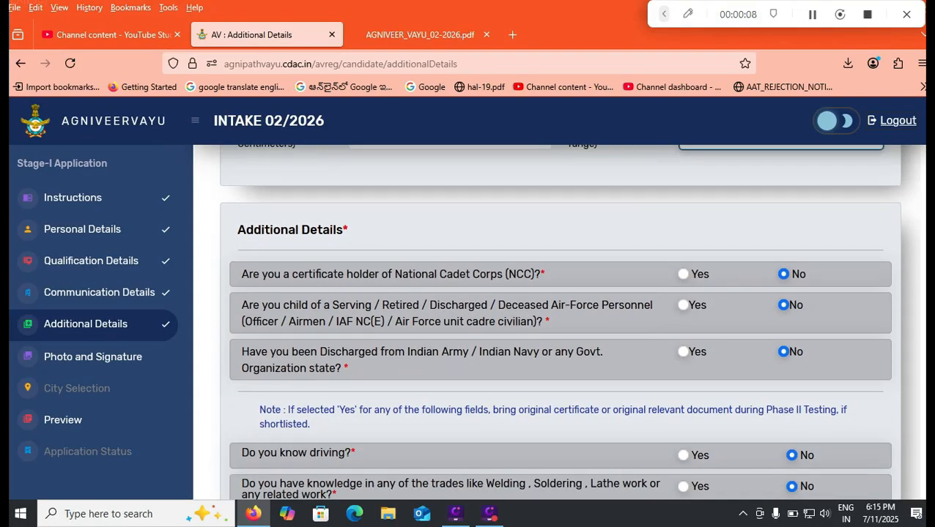
left_click(683, 274)
left_click(764, 312)
left_click(764, 311)
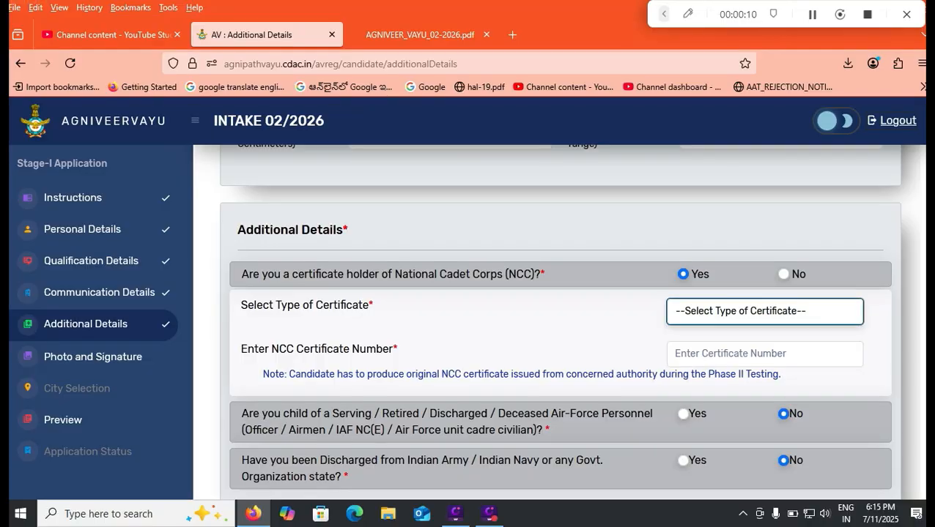
left_click(783, 274)
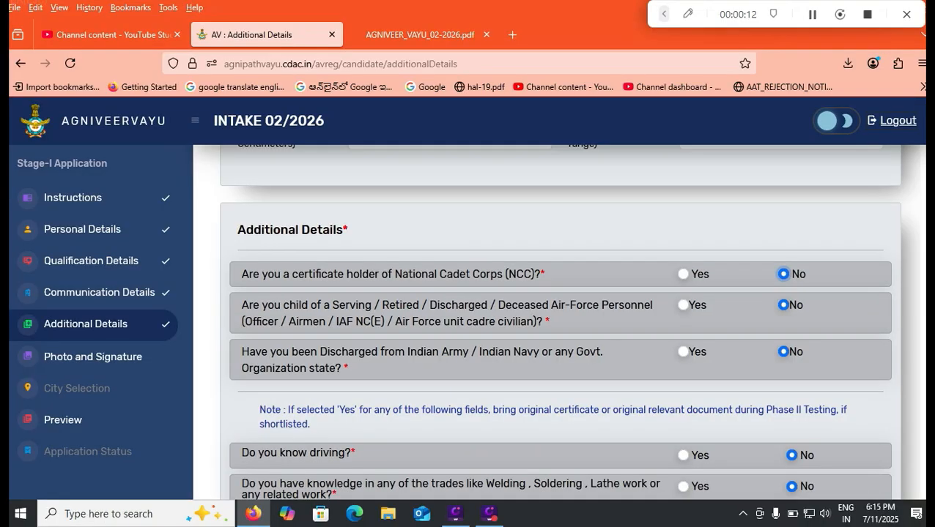
Review the remaining additional details questions down to the areas of Information Technology.
scroll(566, 322, "down", 1)
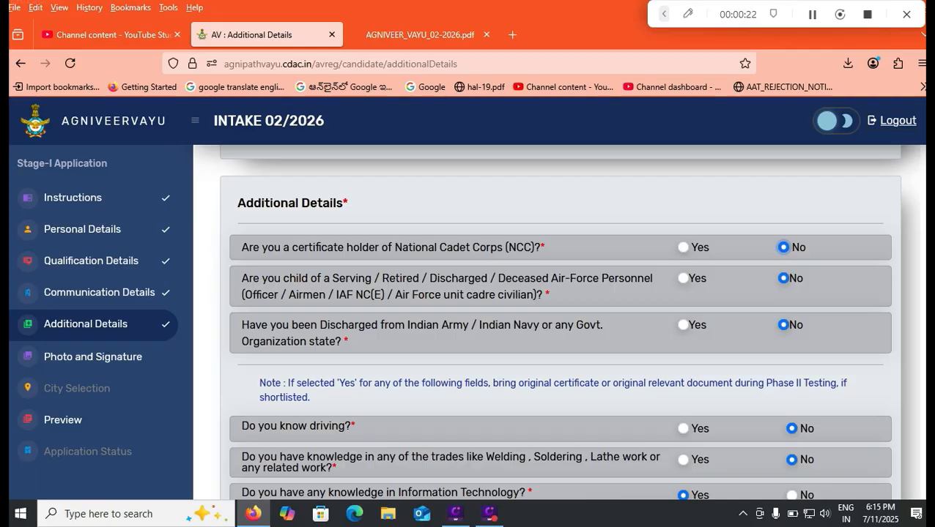
scroll(557, 323, "down", 2)
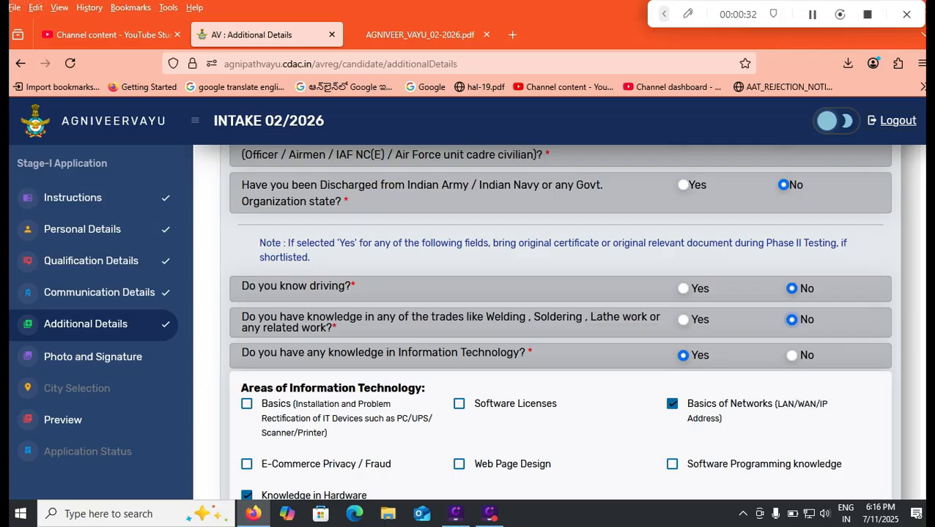
scroll(556, 323, "down", 1)
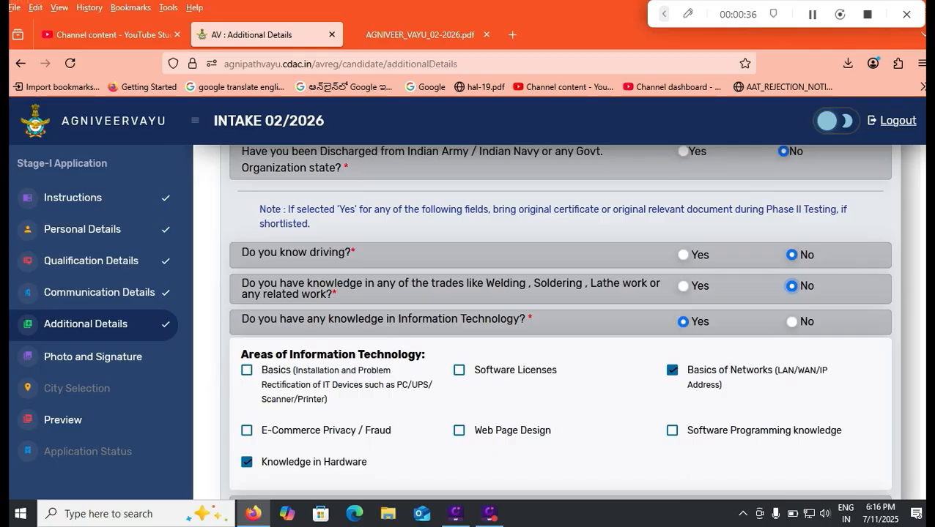
Try Yes for the sports representation/achievement question and set that answer back to No.
scroll(560, 322, "down", 1)
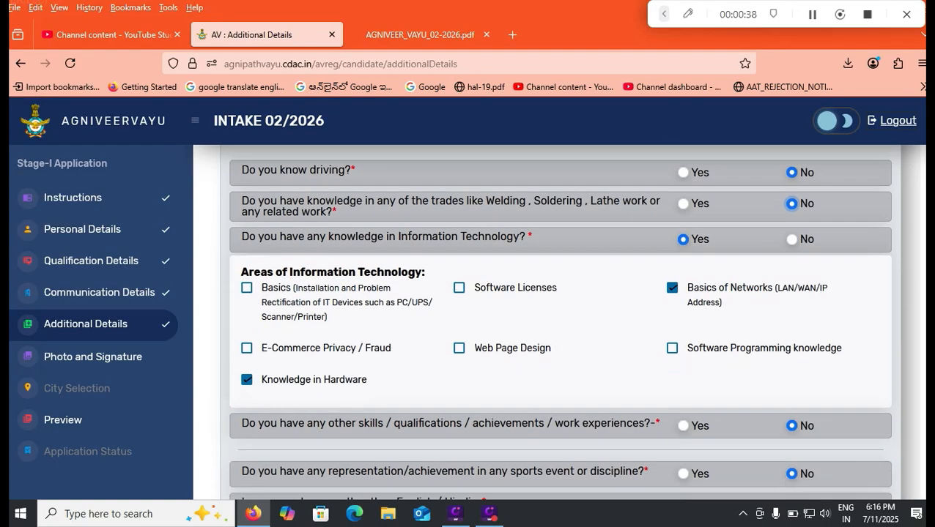
scroll(561, 323, "down", 2)
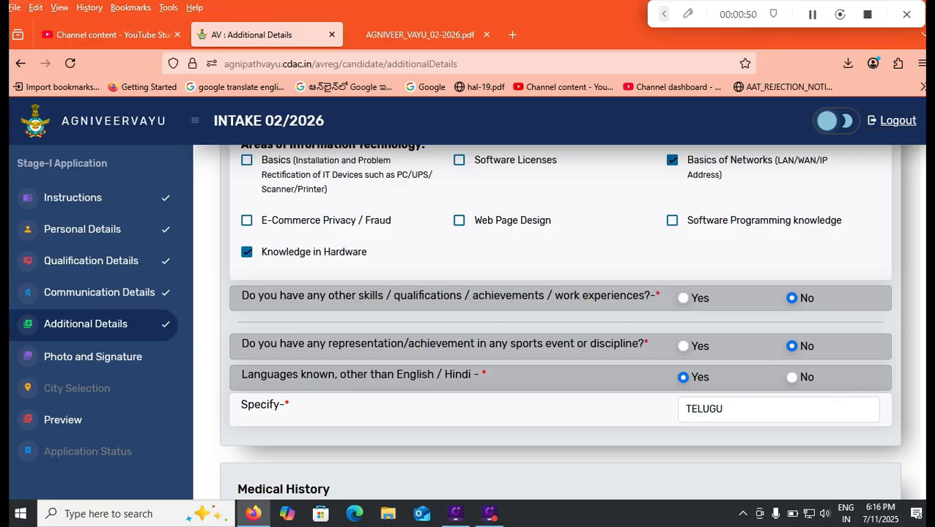
left_click(682, 346)
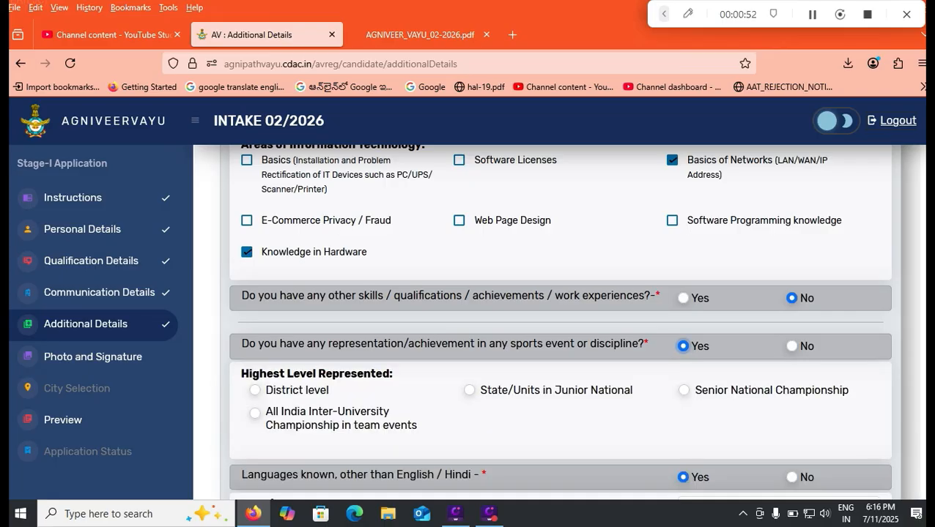
left_click(791, 347)
Review the known languages answer and the candidate and family Medical History fields at the end of the additional details.
scroll(791, 347, "down", 1)
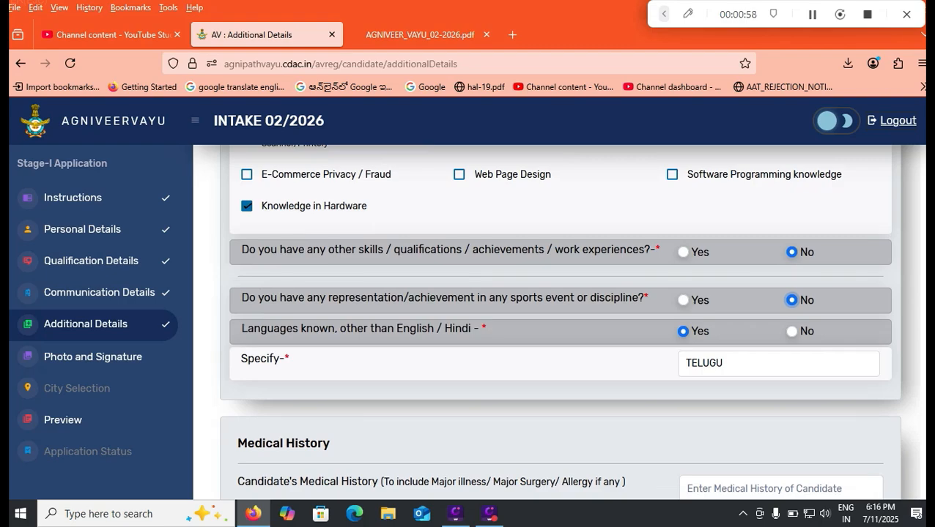
key("Tab")
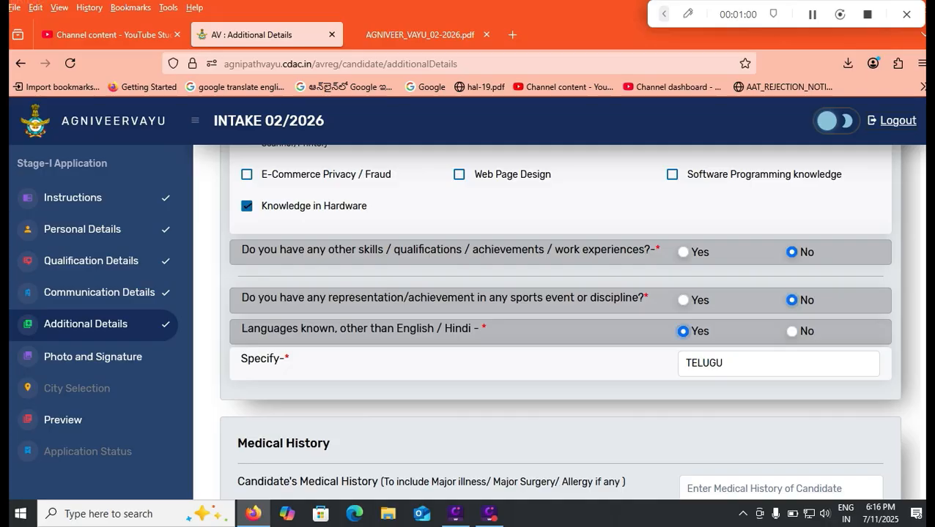
scroll(568, 323, "down", 2)
scroll(568, 322, "down", 1)
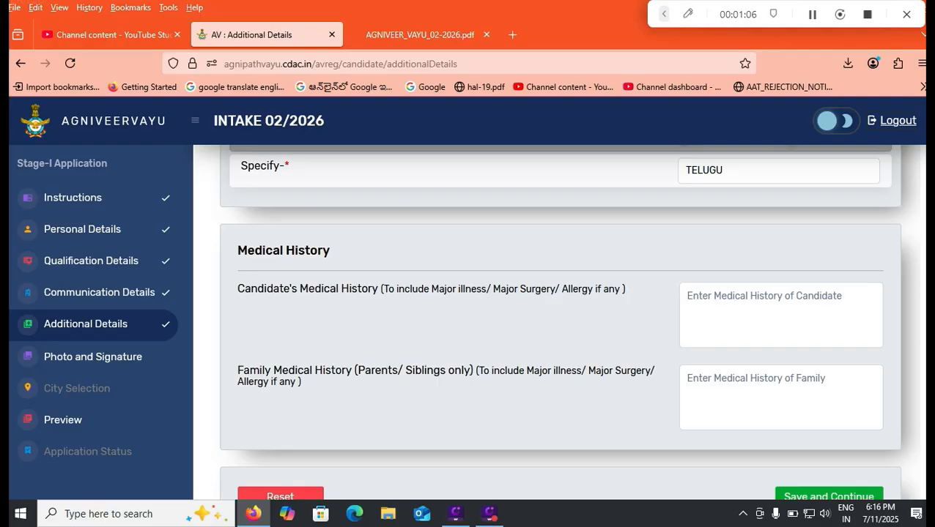
left_click(739, 320)
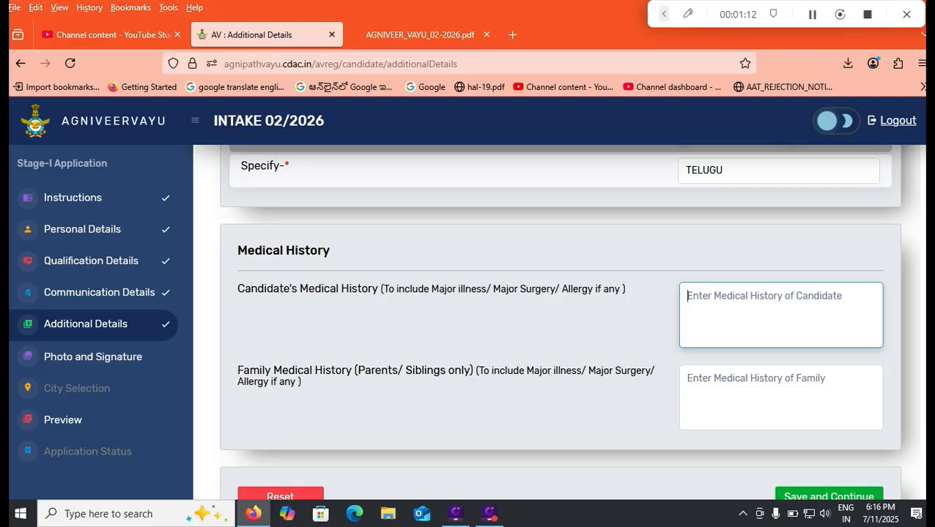
scroll(565, 321, "down", 2)
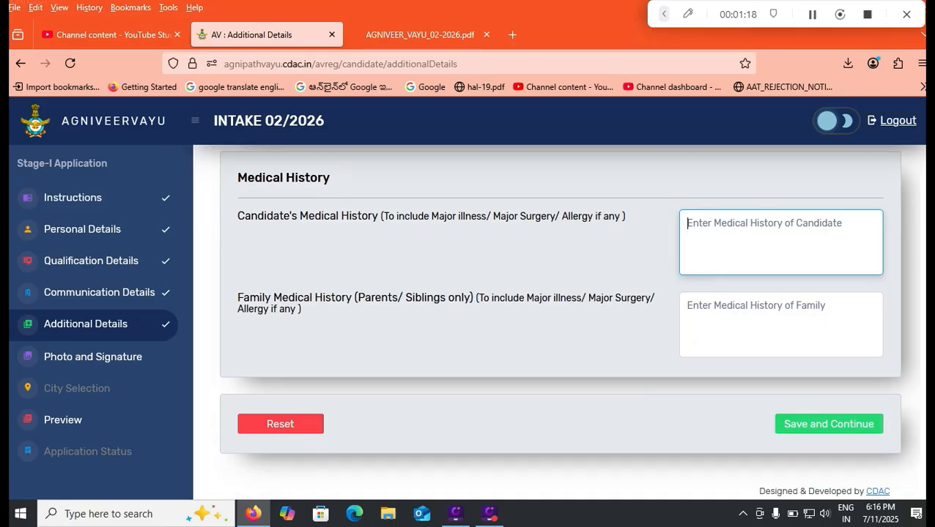
Open the Photo and Signature section and review the format, size and file naming rules for the uploads.
left_click(93, 357)
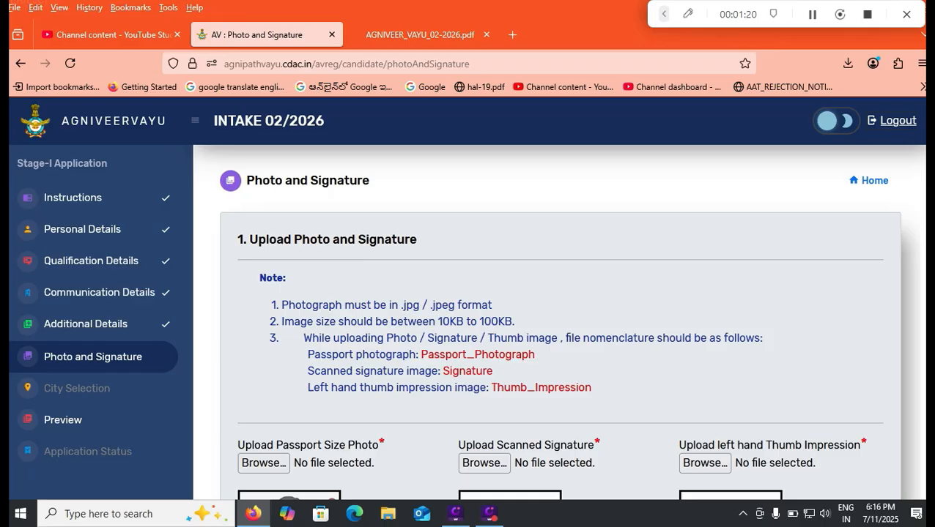
scroll(561, 322, "down", 3)
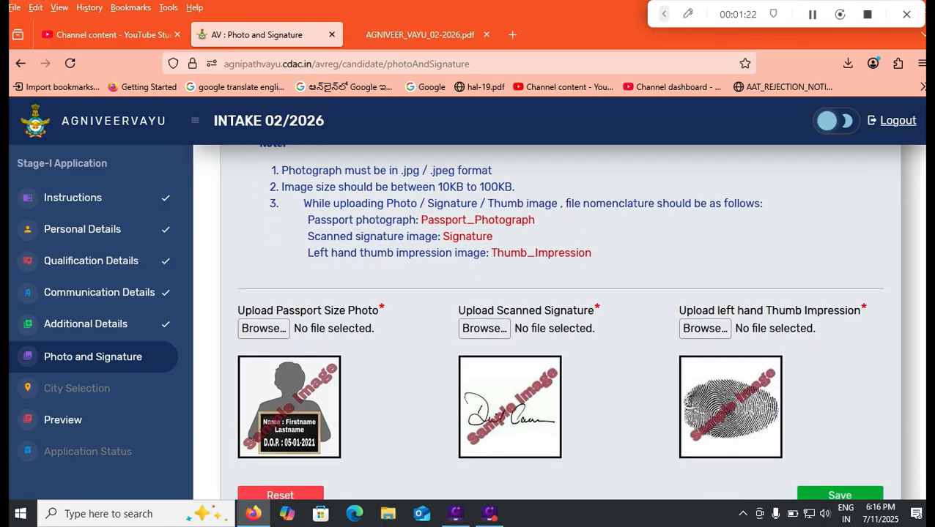
triple_click(440, 219)
left_click(542, 225)
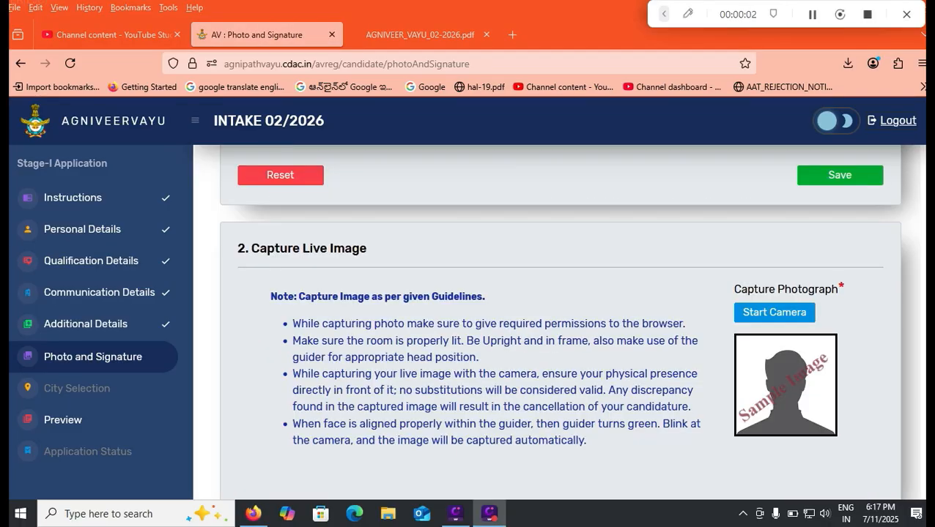
Start the camera for the live photograph and review the Capture Live Image section.
left_click(774, 312)
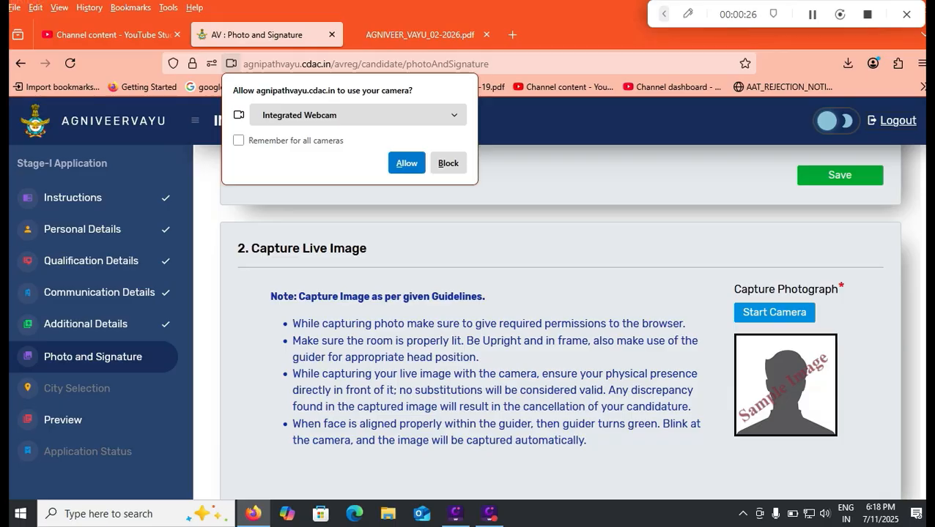
scroll(568, 322, "down", 3)
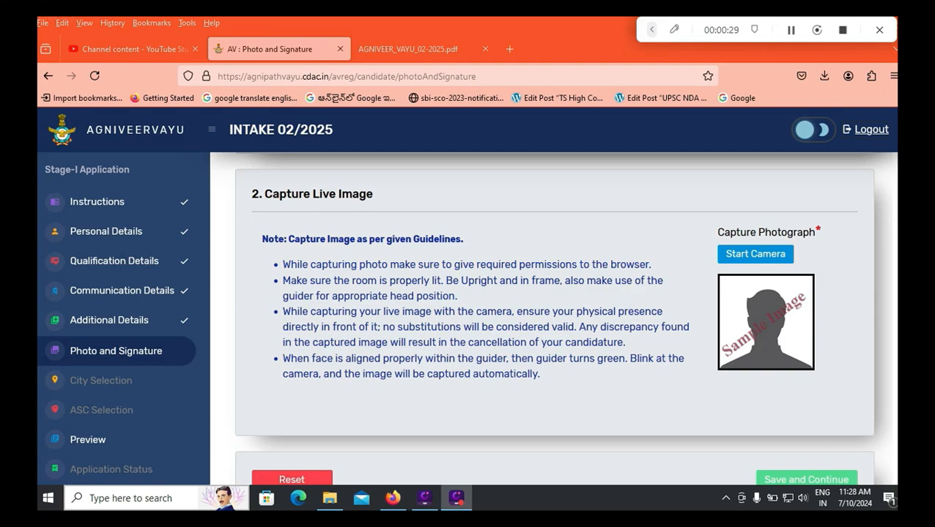
scroll(553, 315, "down", 1)
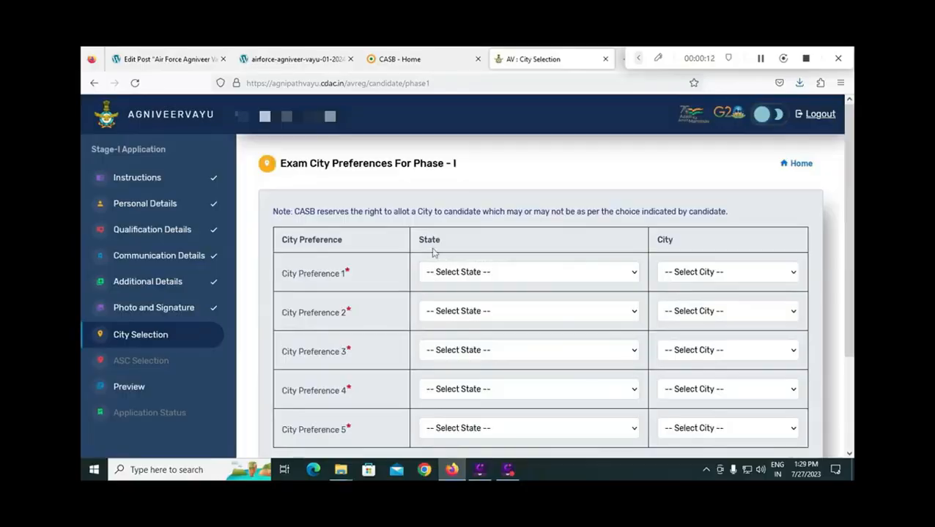
Set the state of City Preference 1 to Andhra Pradesh and view its available exam cities.
scroll(401, 258, "down", 1)
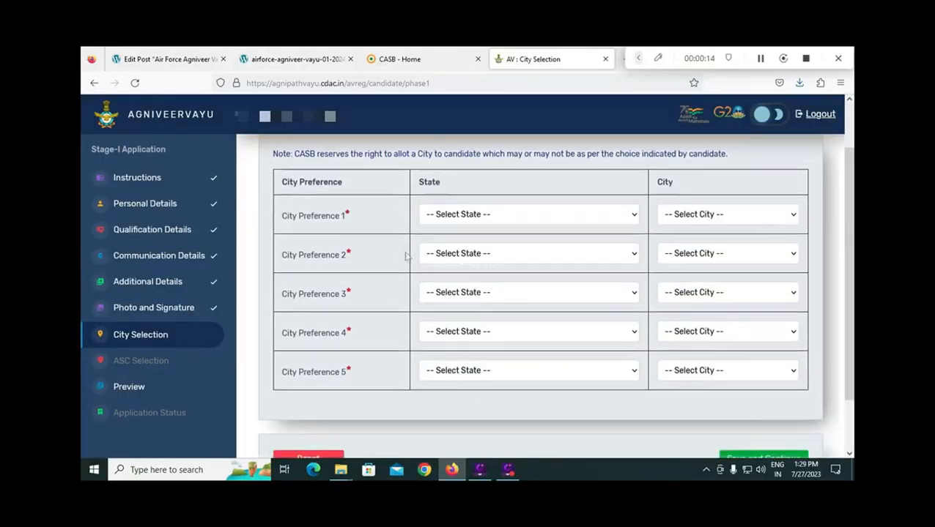
left_click(480, 214)
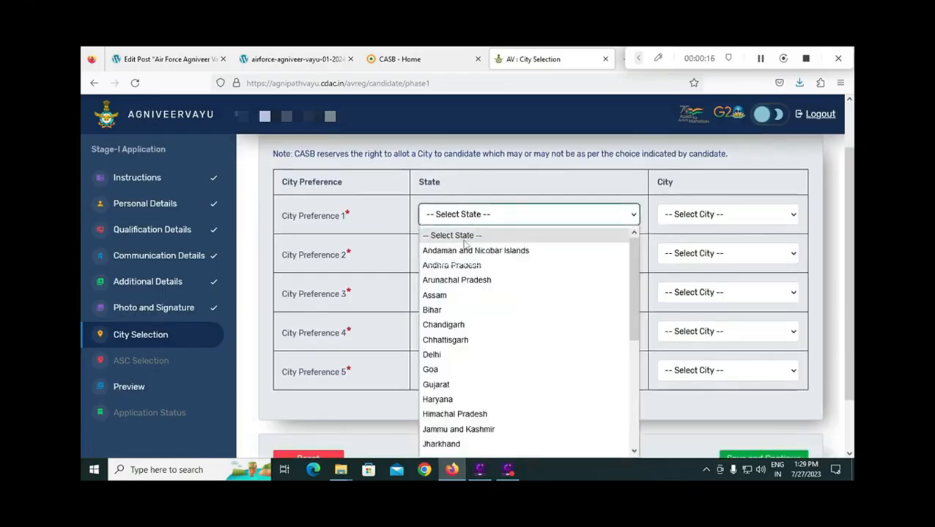
left_click(473, 266)
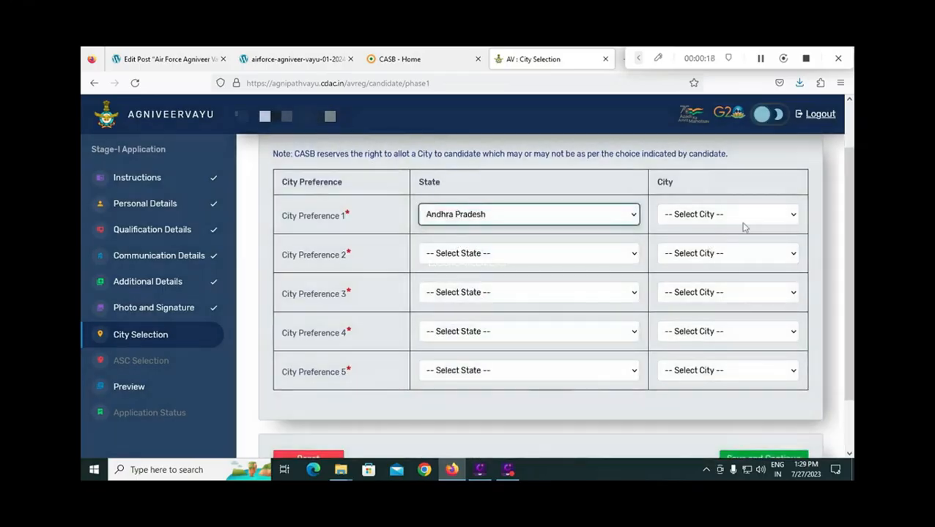
left_click(740, 217)
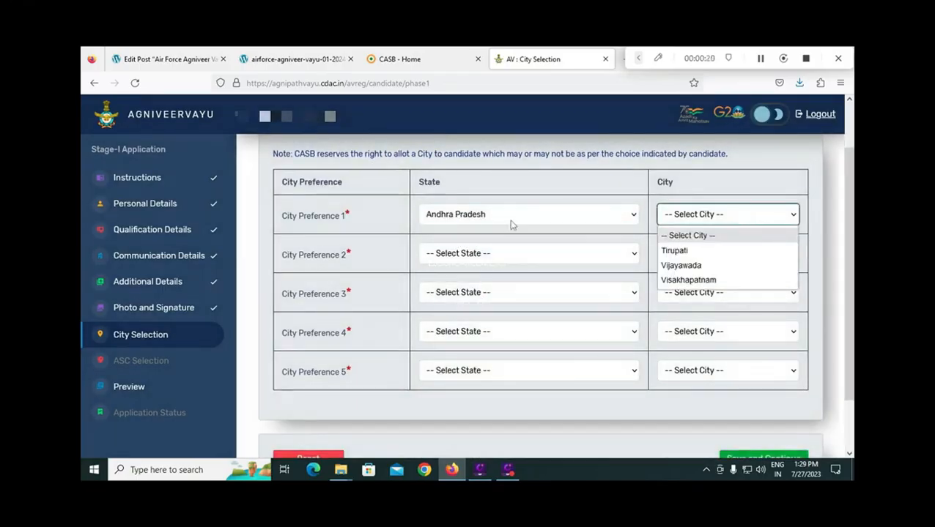
Set City Preference 2 to Telangana with Hyderabad / Secunderabad / Ranga Reddy as the city.
left_click(480, 257)
left_click(482, 260)
scroll(490, 293, "down", 5)
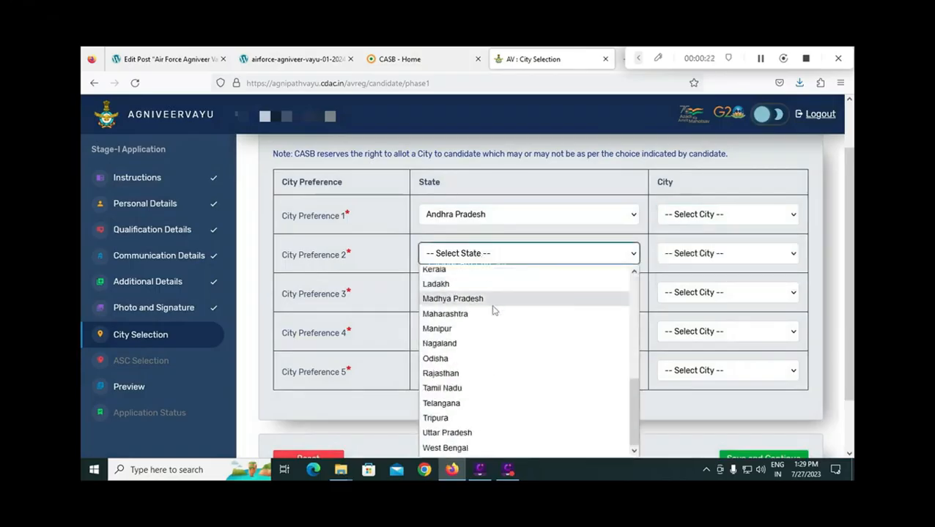
left_click(470, 402)
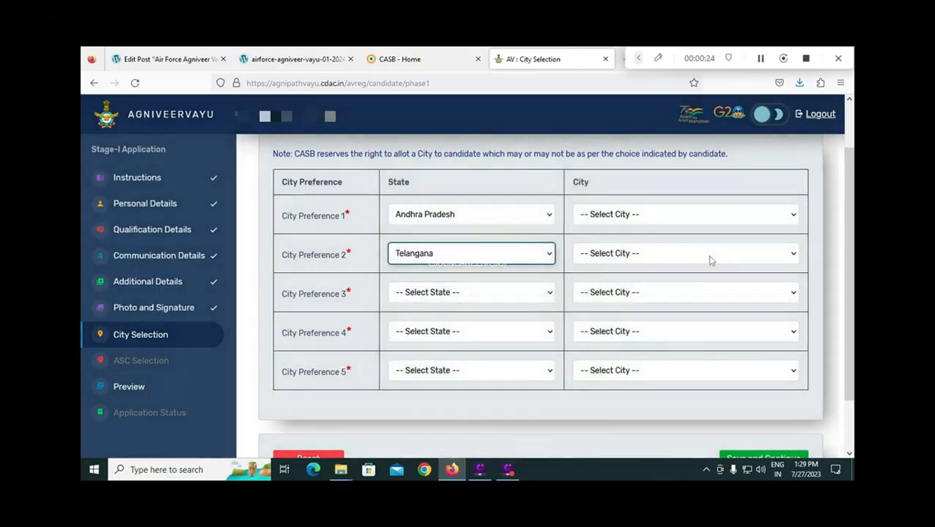
left_click(707, 256)
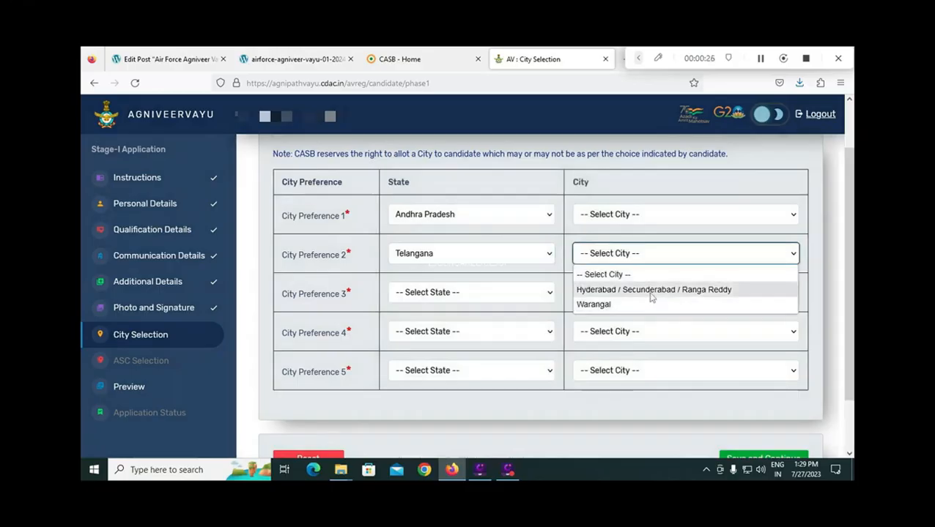
left_click(624, 291)
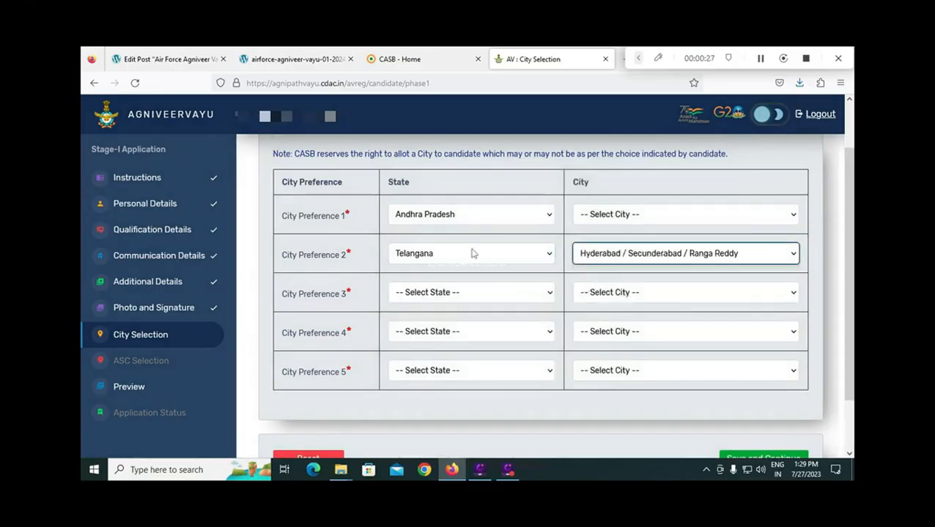
Choose Tirupati as the city for City Preference 1 and set City Preference 3 to Vijayawada in Andhra Pradesh.
left_click(588, 218)
left_click(597, 251)
left_click(453, 293)
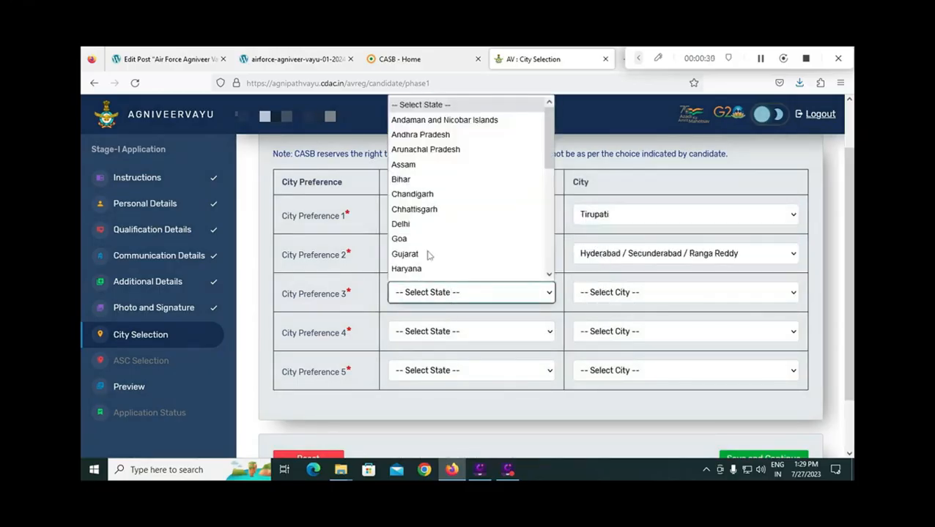
left_click(428, 146)
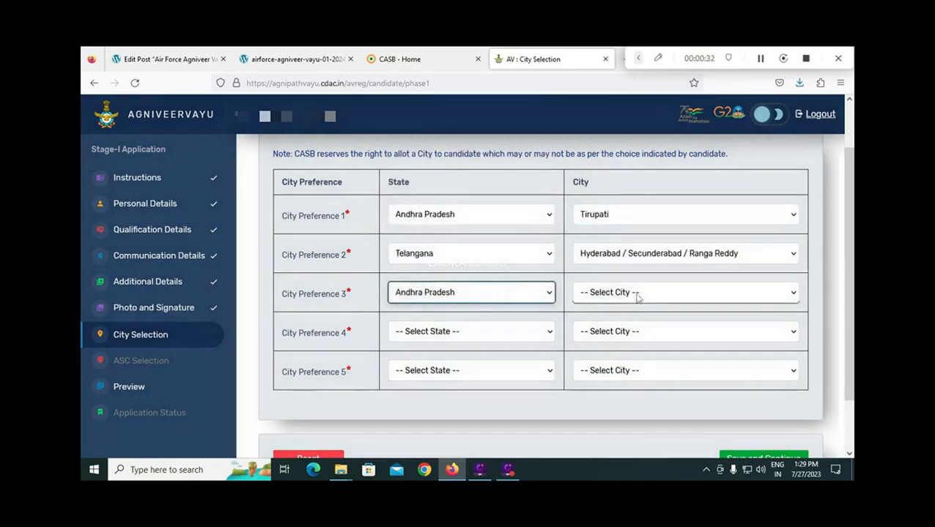
left_click(635, 294)
left_click(601, 344)
Set City Preference 4 to Andhra Pradesh with Visakhapatnam as the city.
left_click(429, 331)
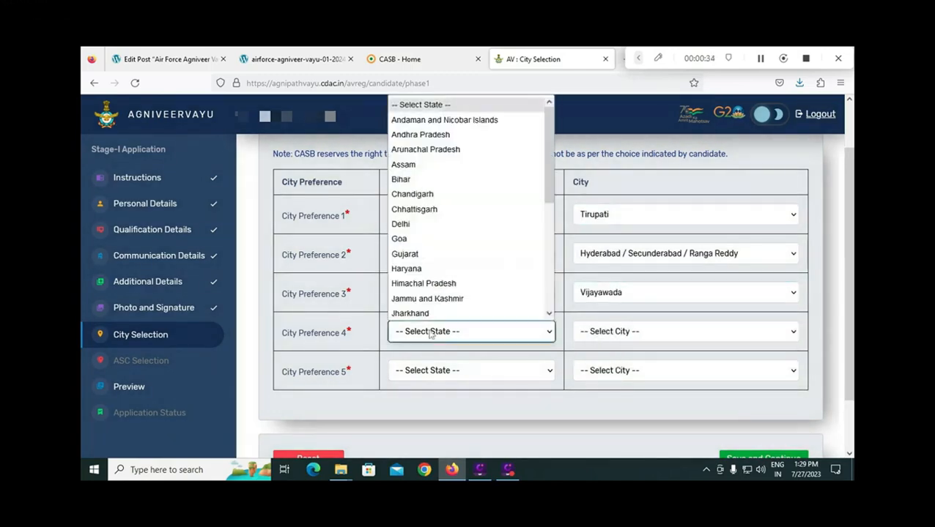
left_click(414, 134)
left_click(639, 333)
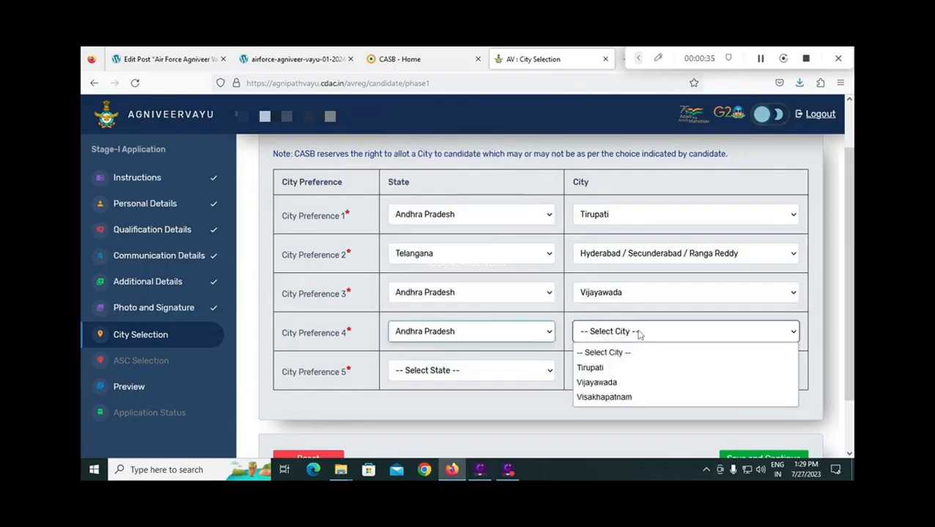
left_click(603, 397)
Set City Preference 5 to Telangana with Warangal as the city.
left_click(482, 372)
scroll(459, 332, "down", 5)
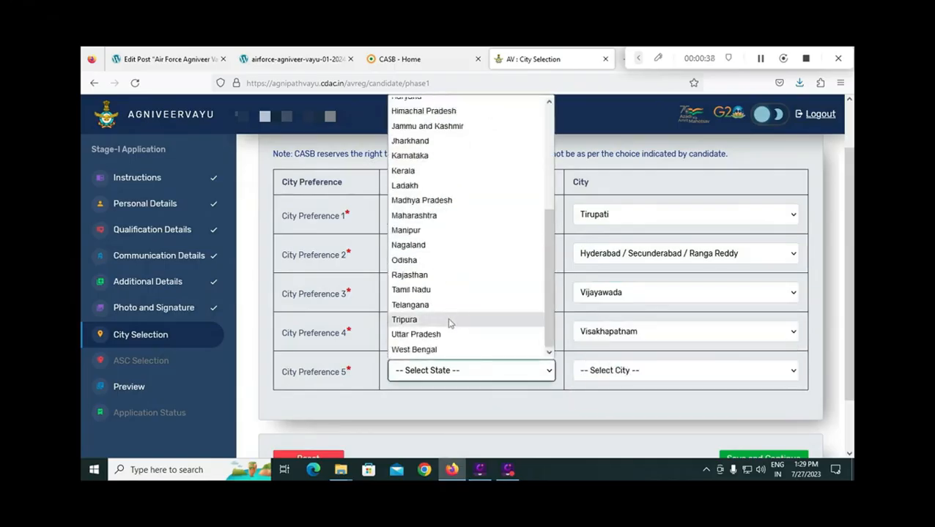
left_click(437, 303)
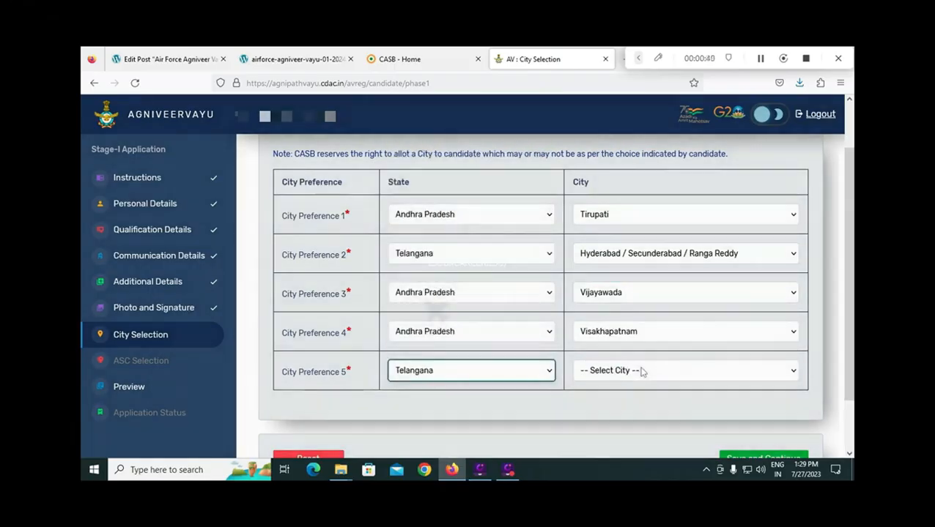
left_click(643, 371)
left_click(599, 425)
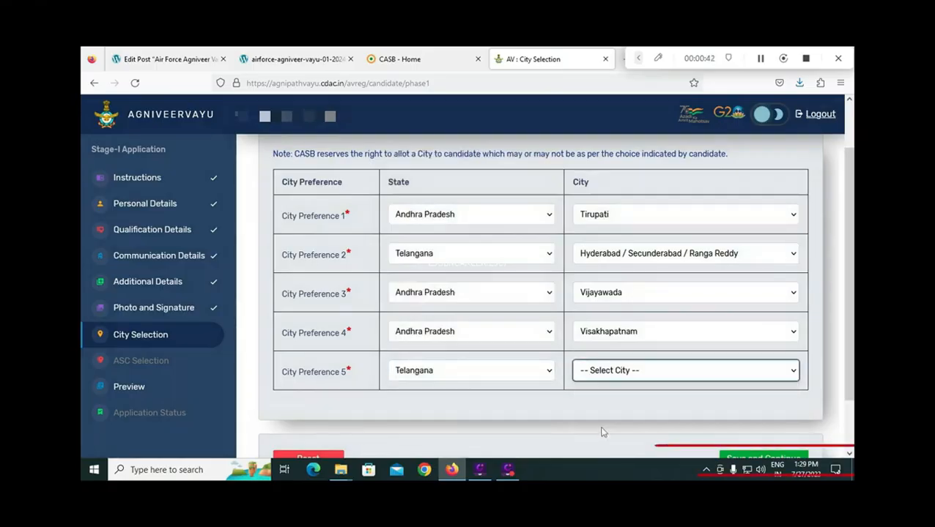
Save the exam city preferences and continue to the ASC center preferences for Phase II.
scroll(733, 403, "down", 1)
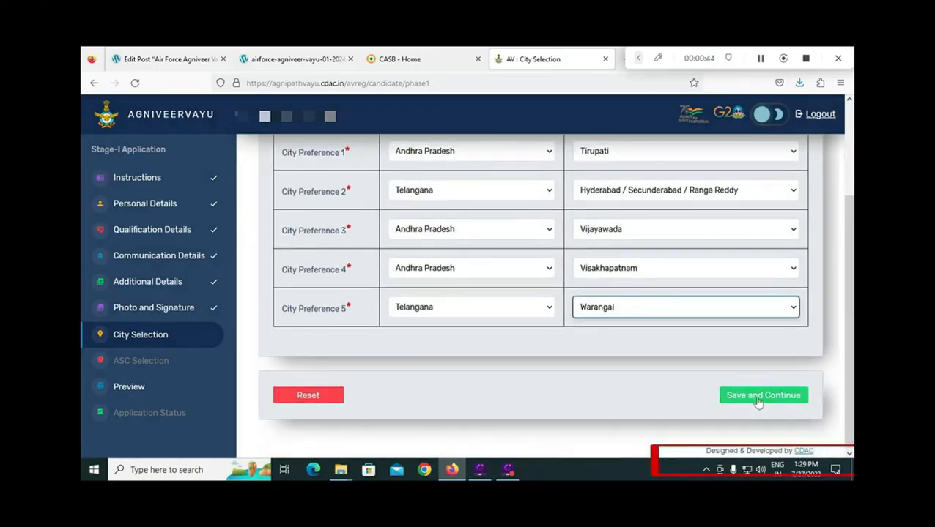
left_click(758, 401)
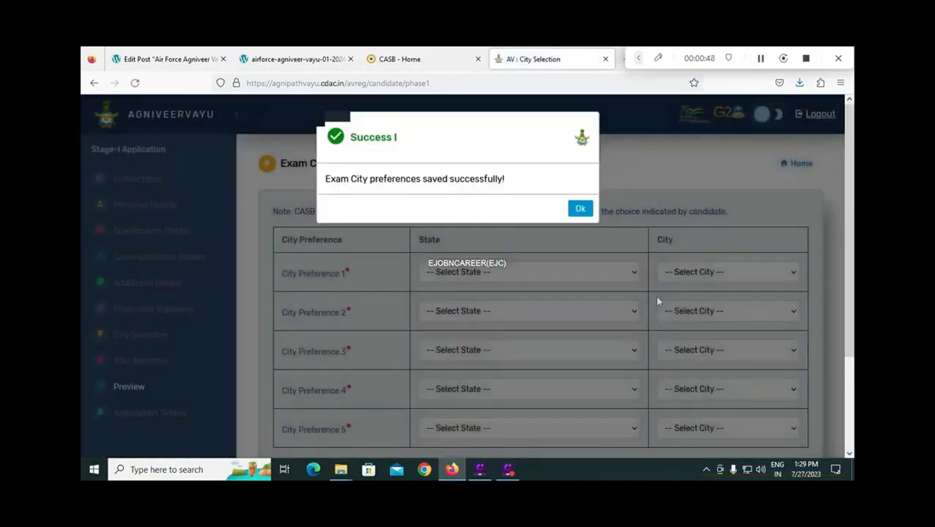
left_click(583, 210)
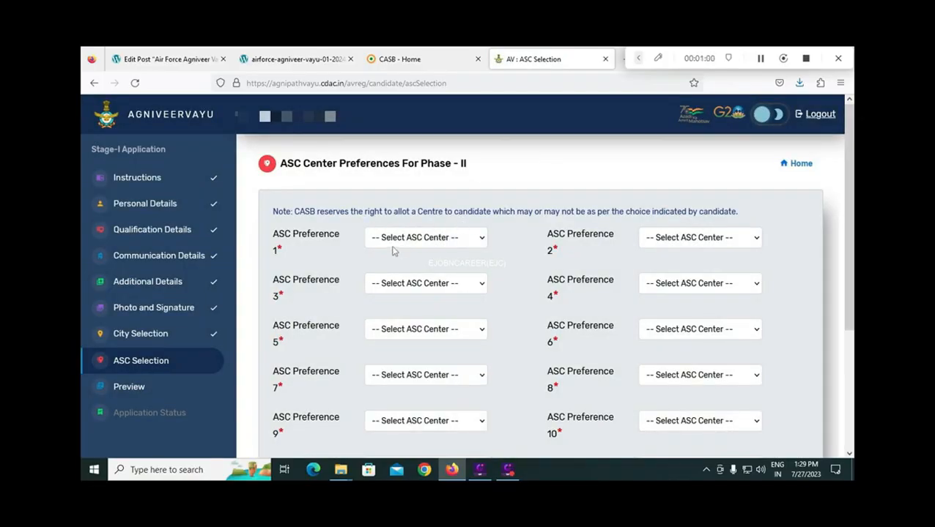
Set ASC Preference 1 to 12 ASC, Secunderabad (Telangana) and ASC Preference 2 to 15 ASC, Bhopal (Madhya Pradesh).
left_click(437, 244)
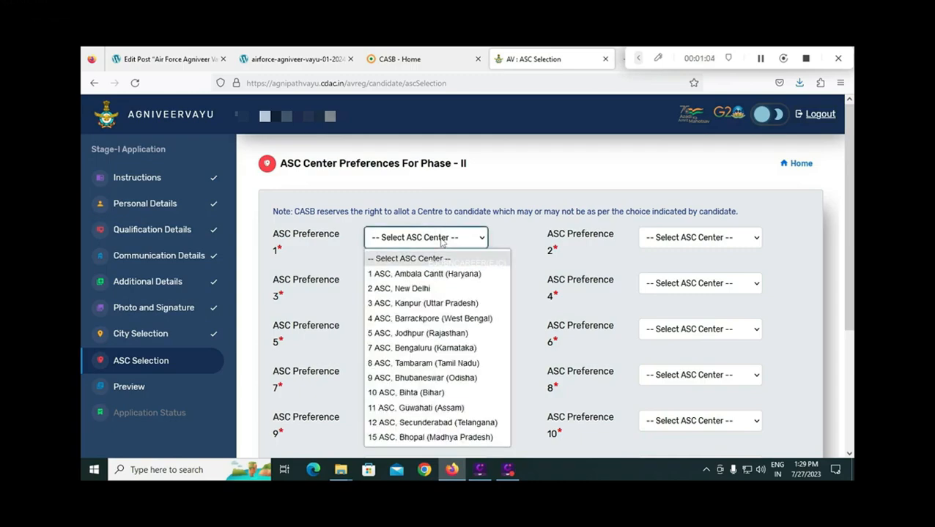
left_click(471, 423)
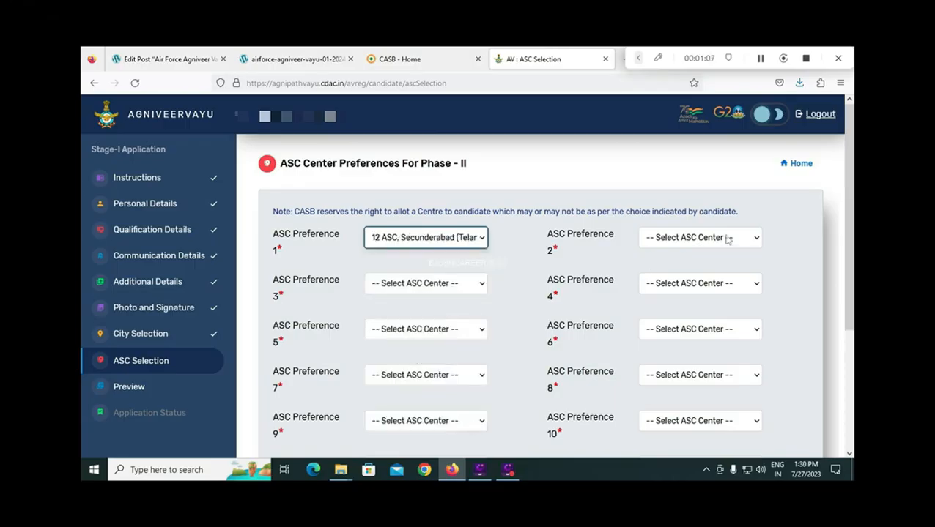
left_click(680, 244)
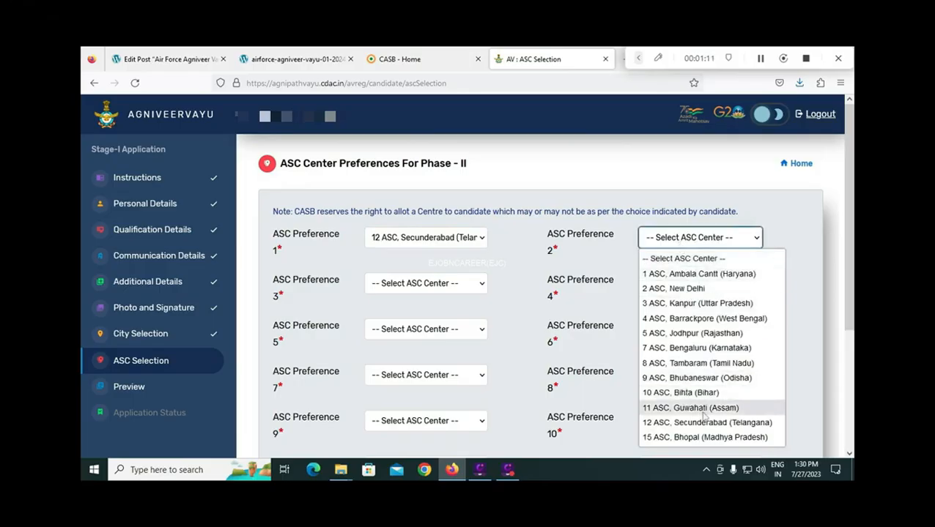
left_click(704, 438)
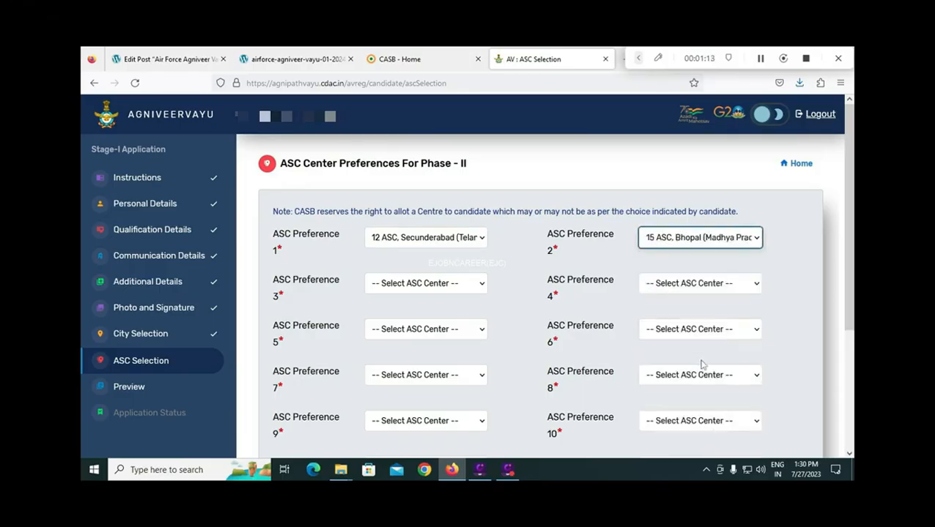
scroll(700, 363, "down", 2)
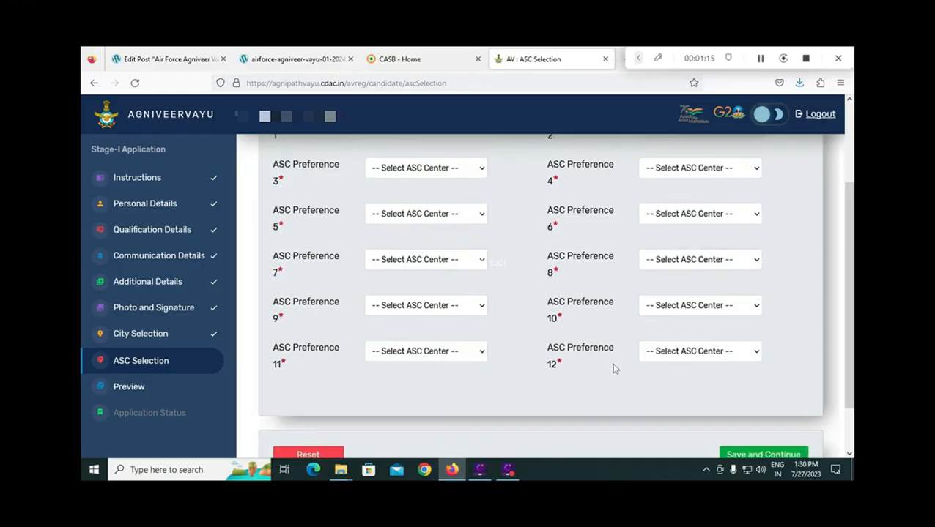
scroll(615, 365, "down", 1)
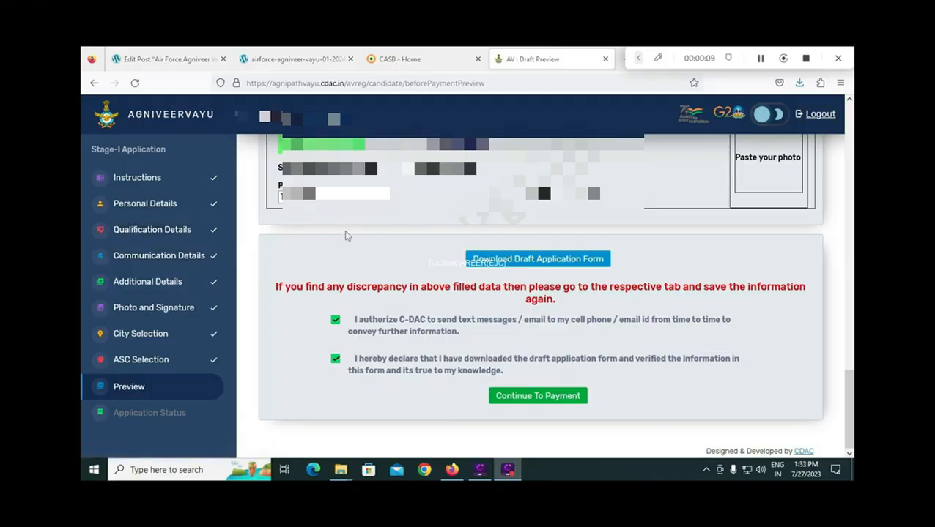
Keep the C-DAC messaging authorization and the verified draft application declaration ticked, and continue to payment.
left_click(351, 197)
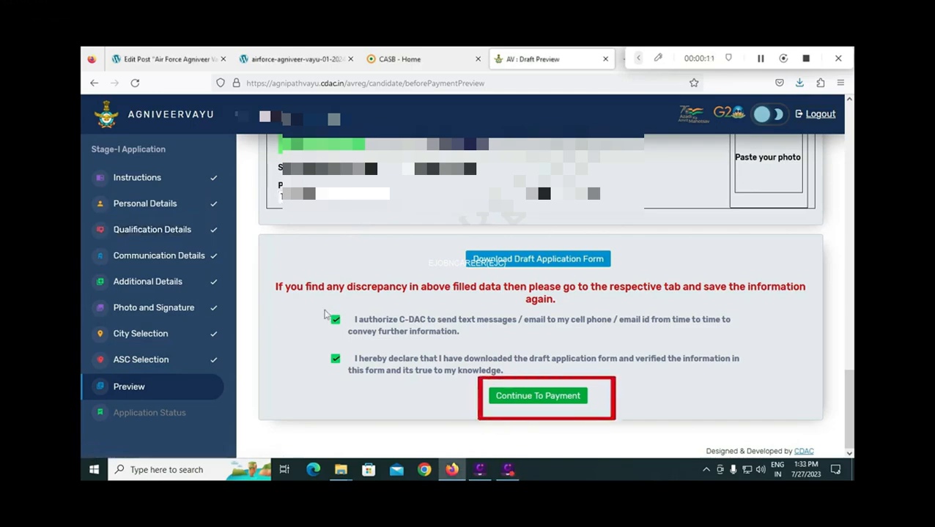
left_click(334, 319)
left_click(334, 319)
left_click(336, 360)
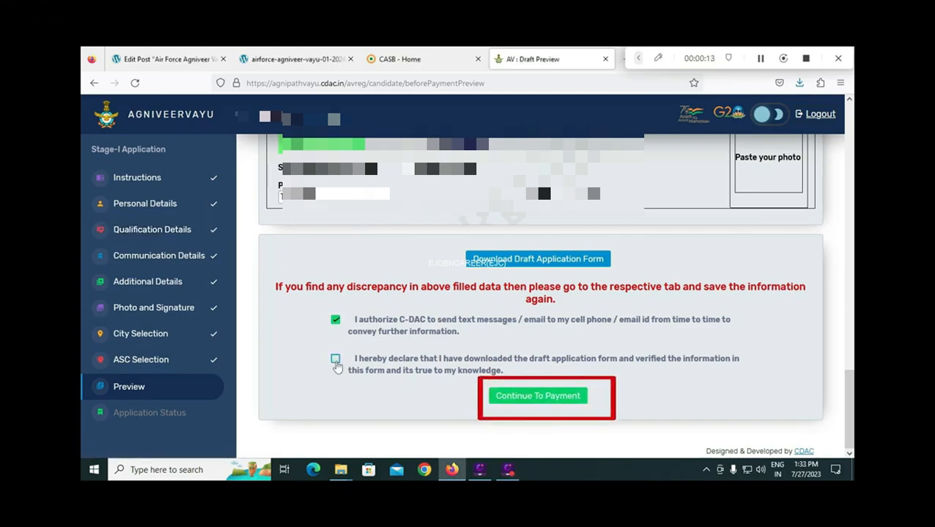
left_click(336, 360)
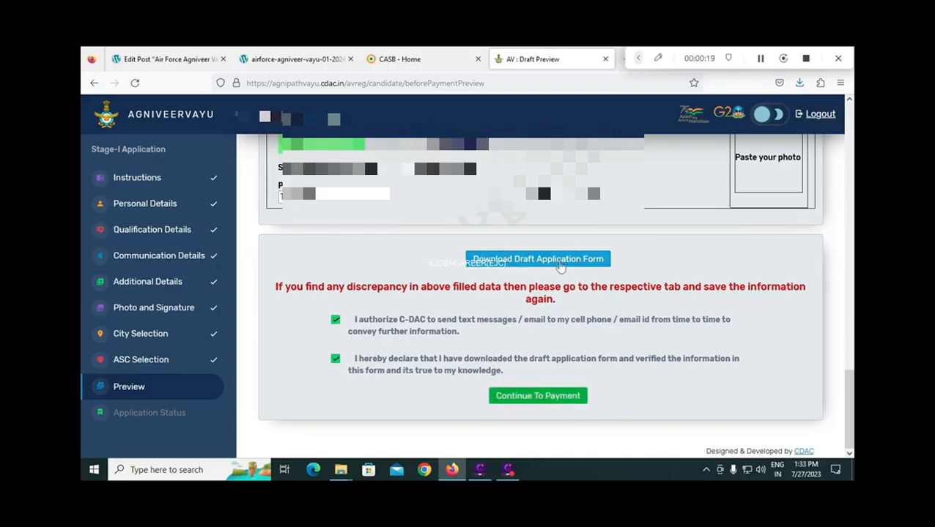
left_click(551, 401)
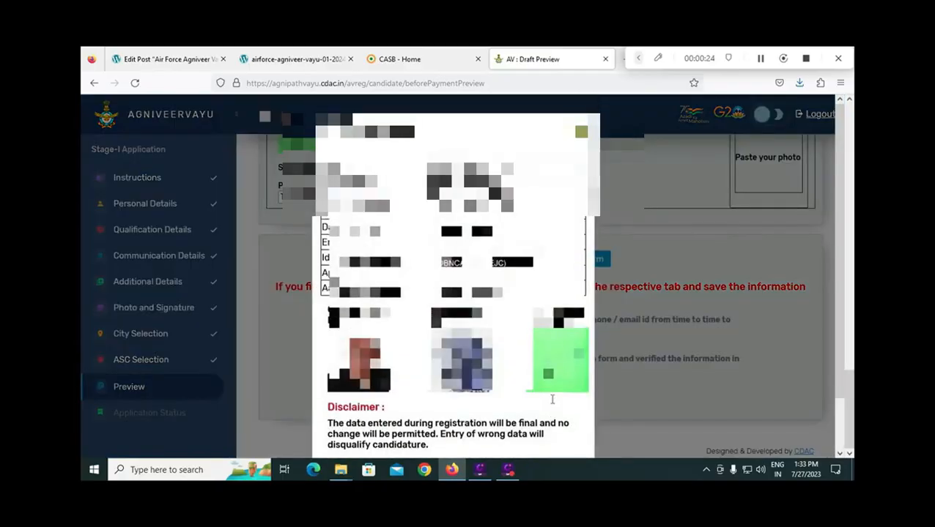